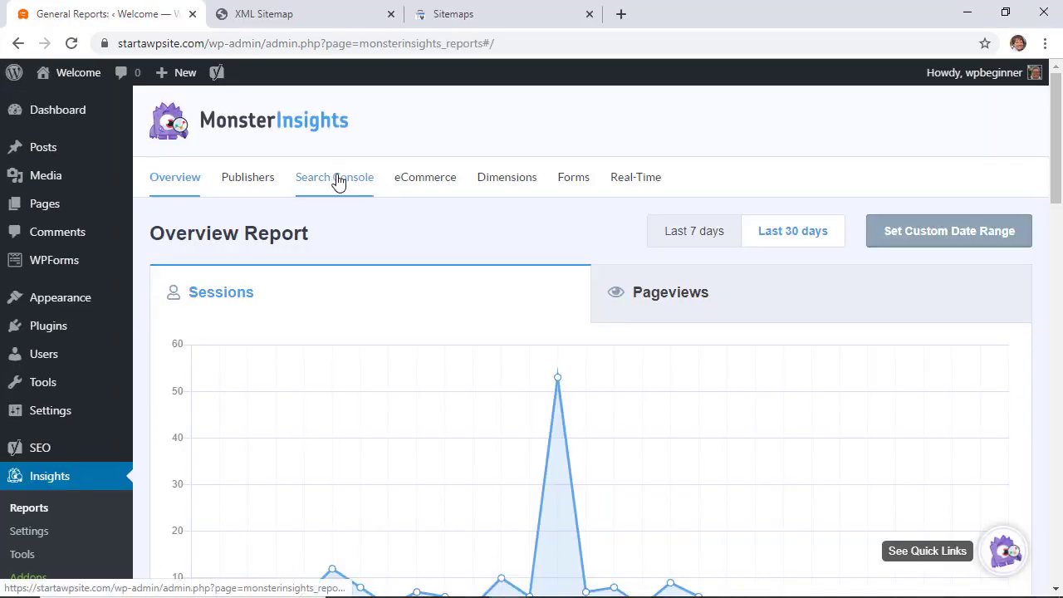
Review the search terms listed in the Search Console report.
left_click(335, 179)
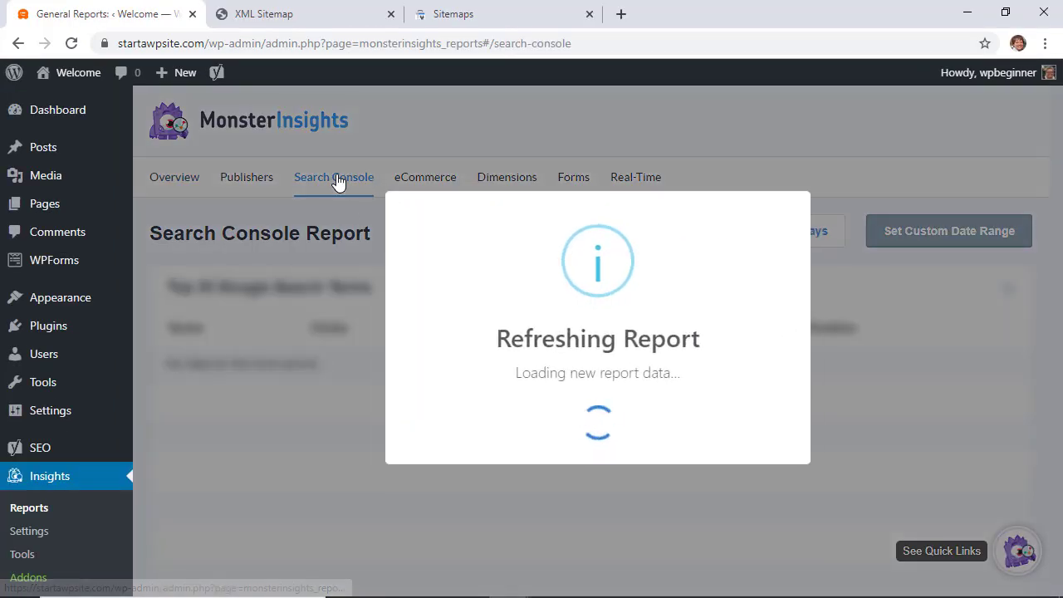
scroll(322, 207, "down", 2)
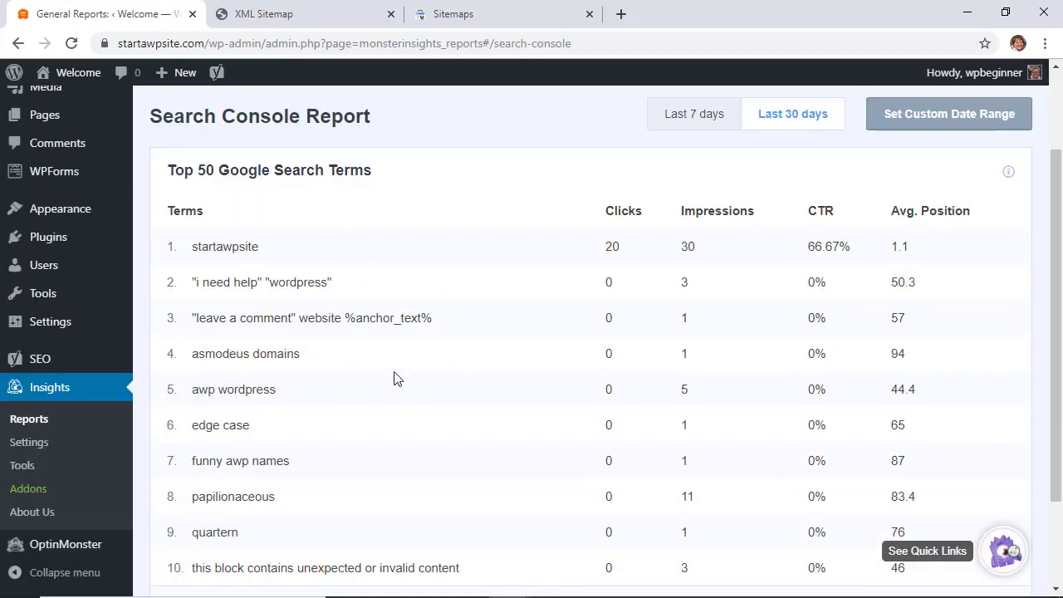
scroll(394, 360, "down", 1)
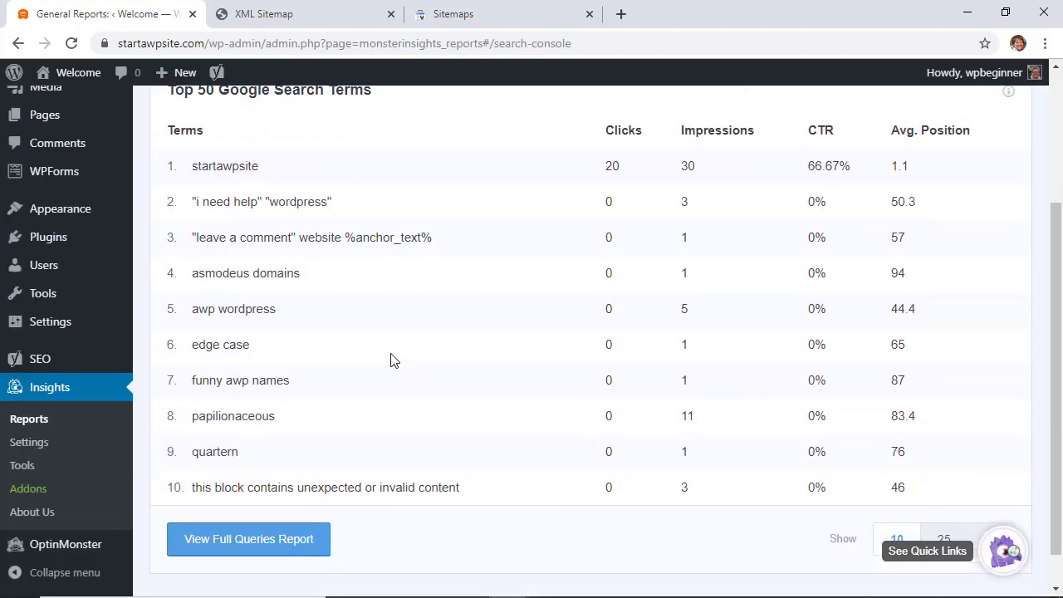
scroll(394, 359, "up", 3)
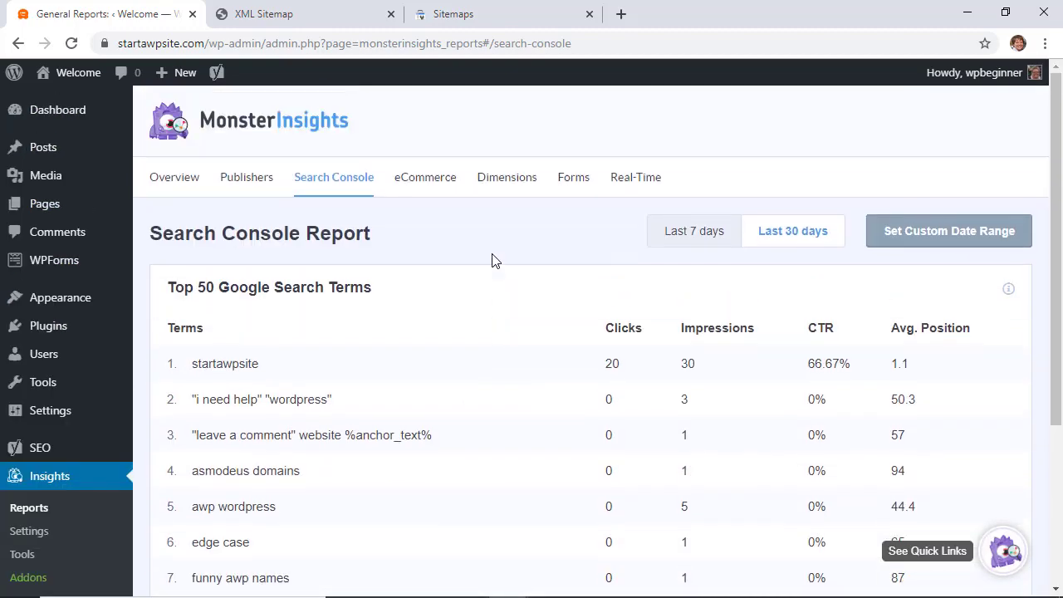
Scroll through the Overview report's sessions, pageviews and visitor breakdown charts.
left_click(178, 179)
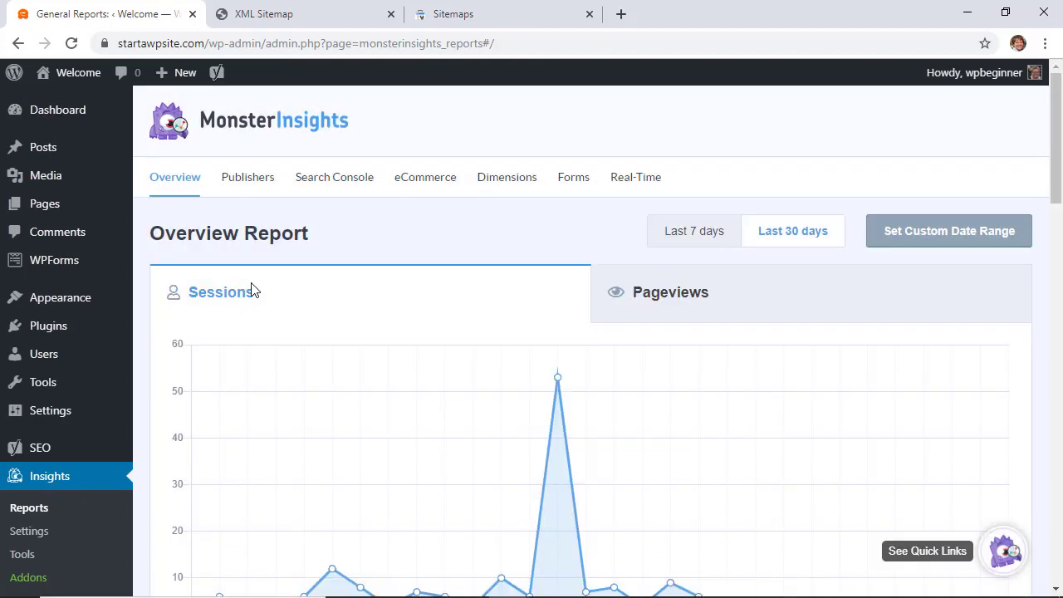
scroll(285, 231, "down", 2)
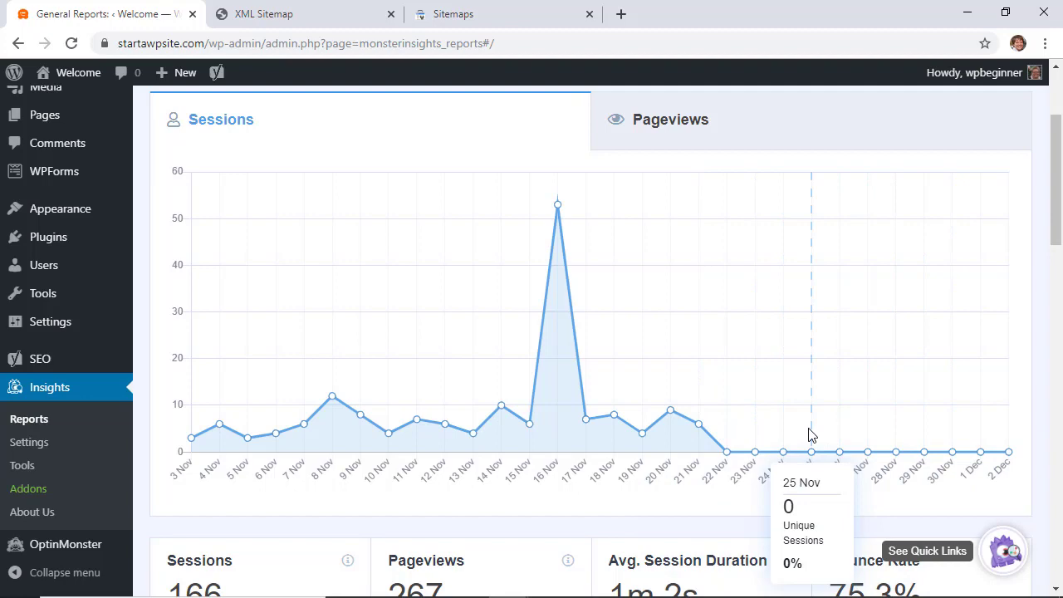
scroll(811, 434, "down", 5)
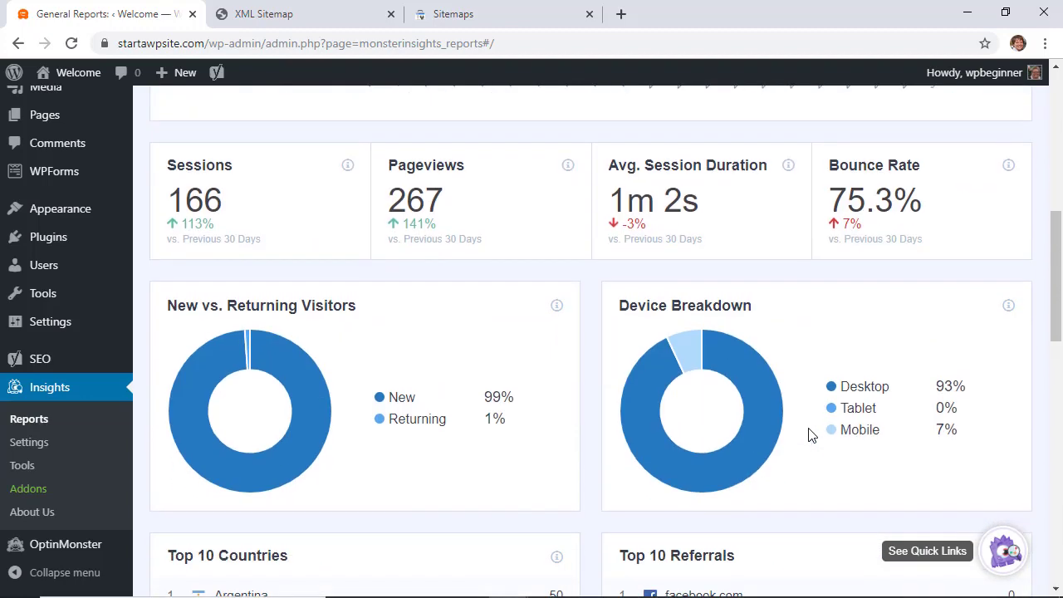
Browse monsterinsights.com in a new tab, then go back to the WordPress Dashboard tab.
scroll(811, 435, "down", 2)
left_click(621, 14)
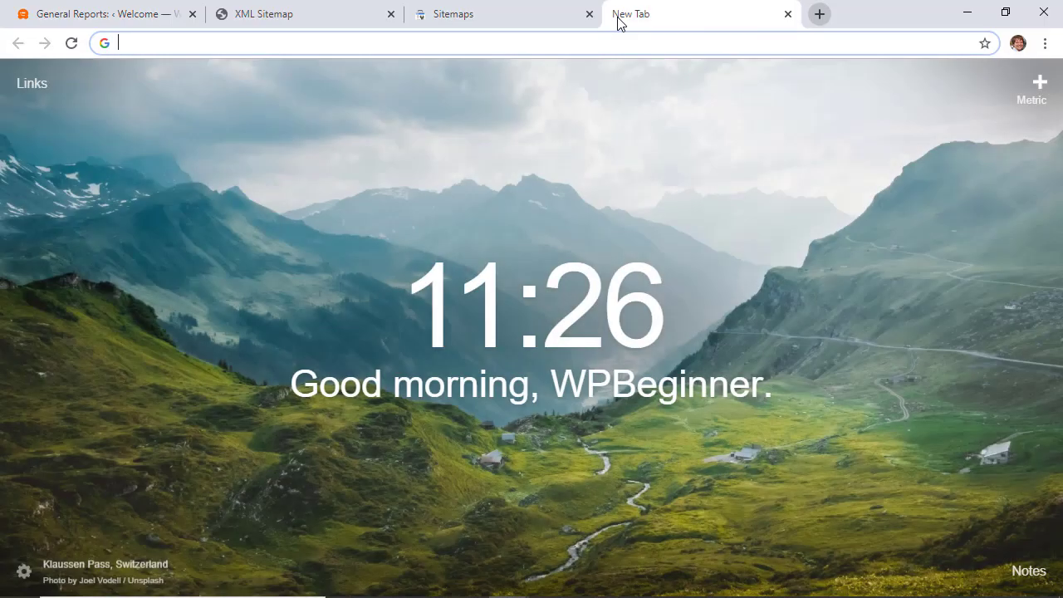
type("monsterinsights.com")
key("Return")
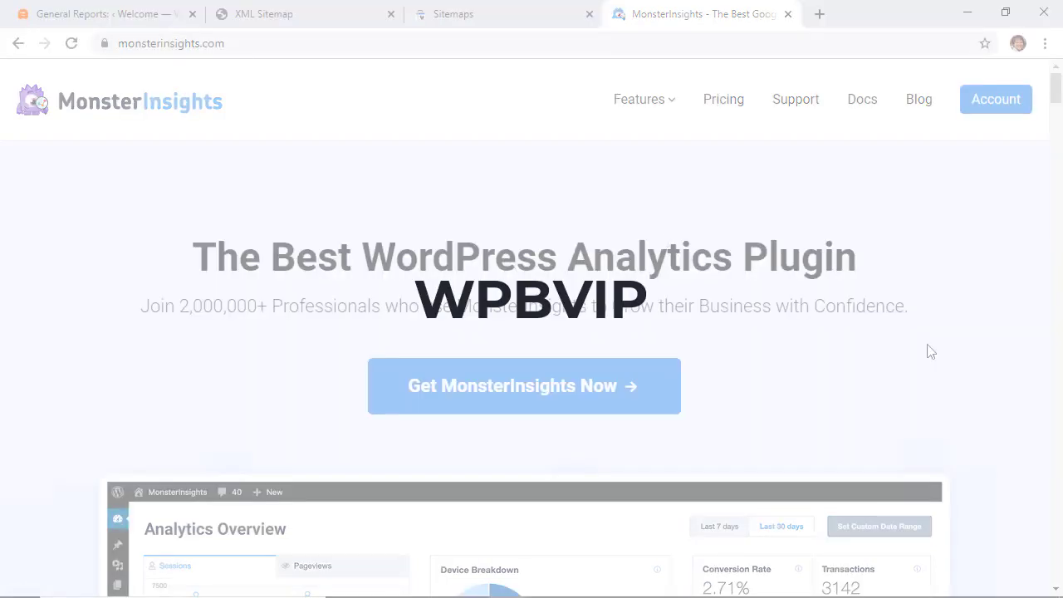
scroll(930, 351, "down", 2)
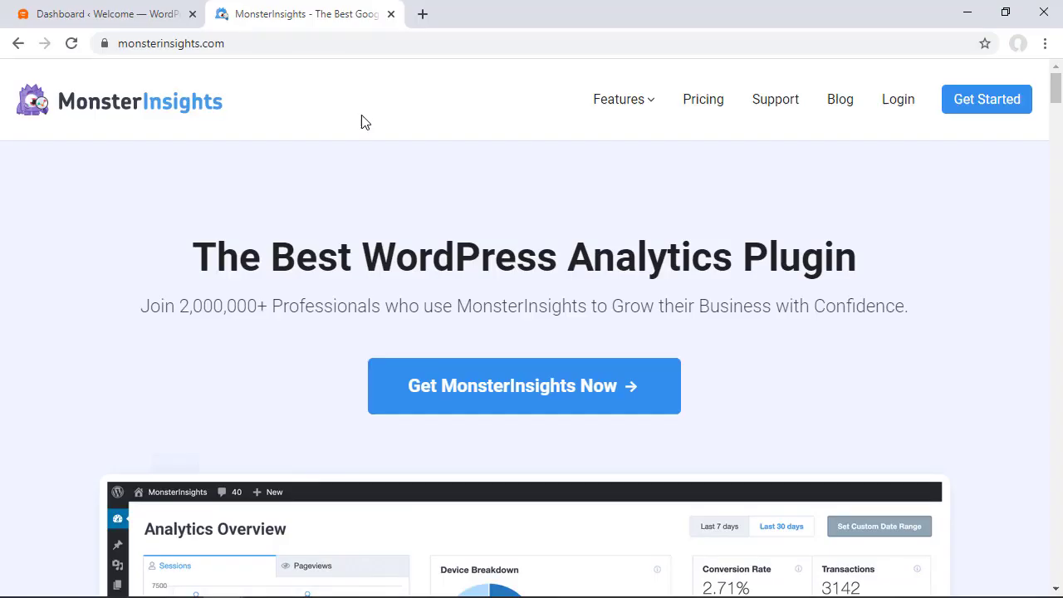
left_click(112, 18)
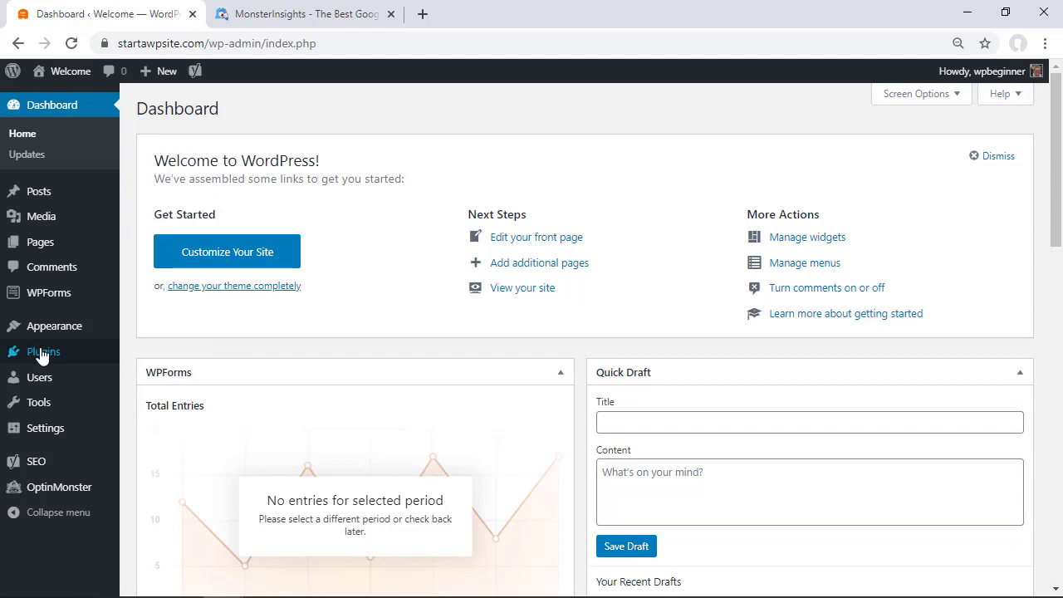
Search new plugins for 'monsterinsights', then install and activate the MonsterInsights Google Analytics plugin.
mouse_move(42, 354)
left_click(156, 377)
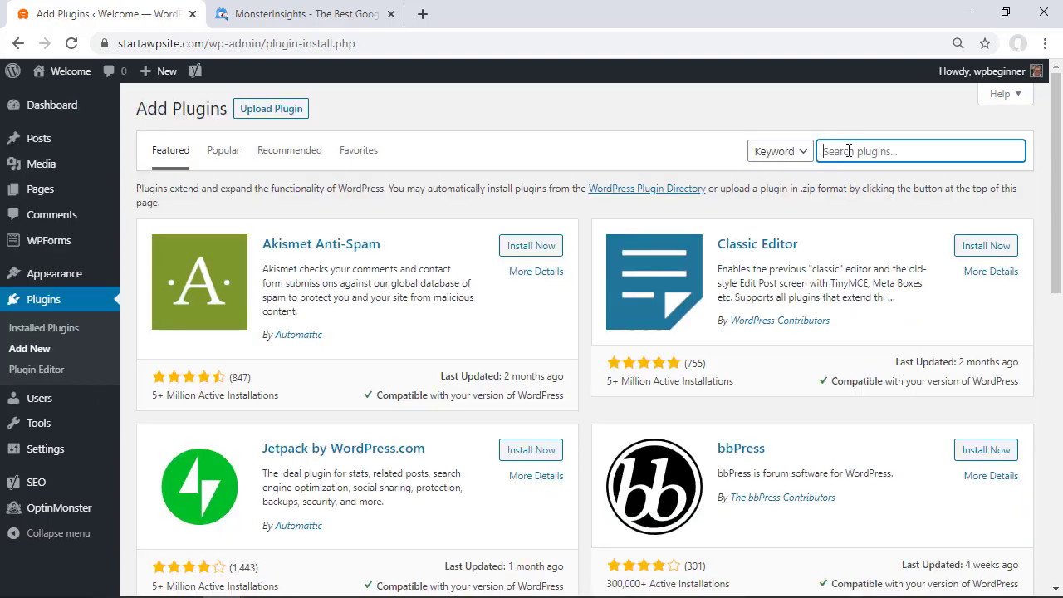
type("monsterinsights")
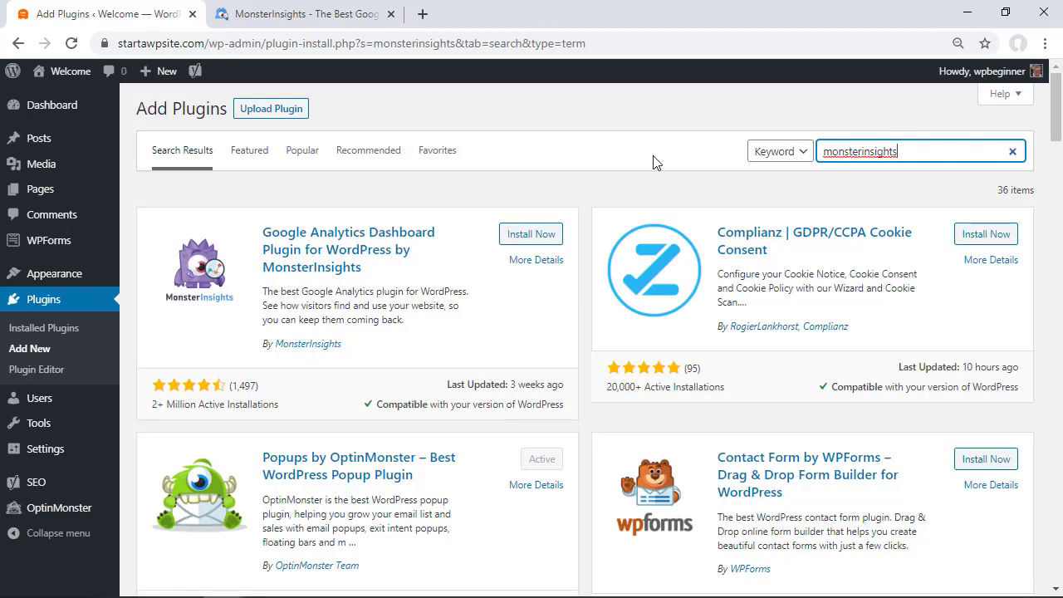
left_click(519, 235)
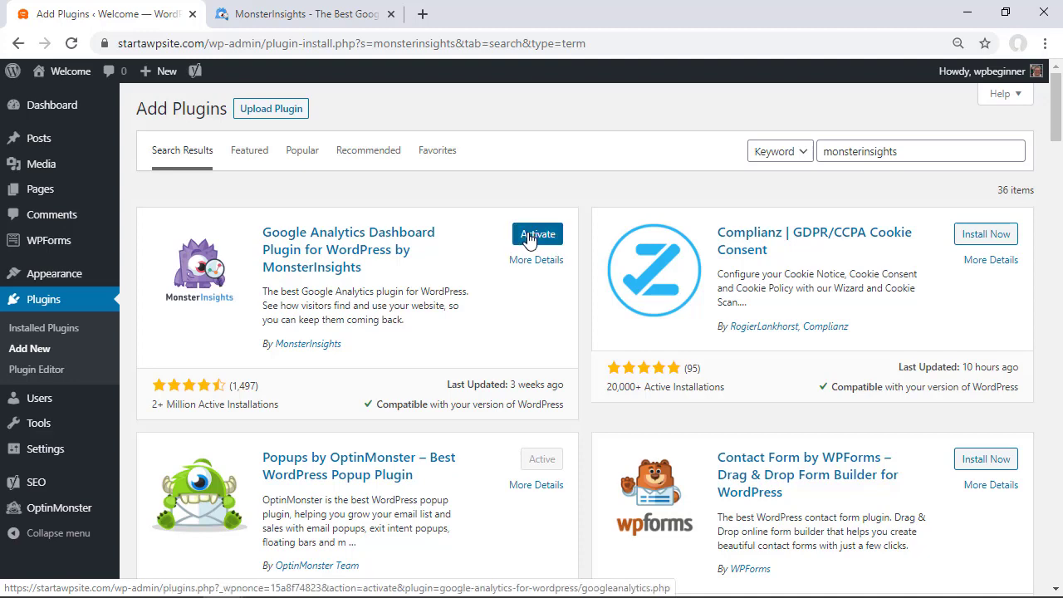
left_click(529, 235)
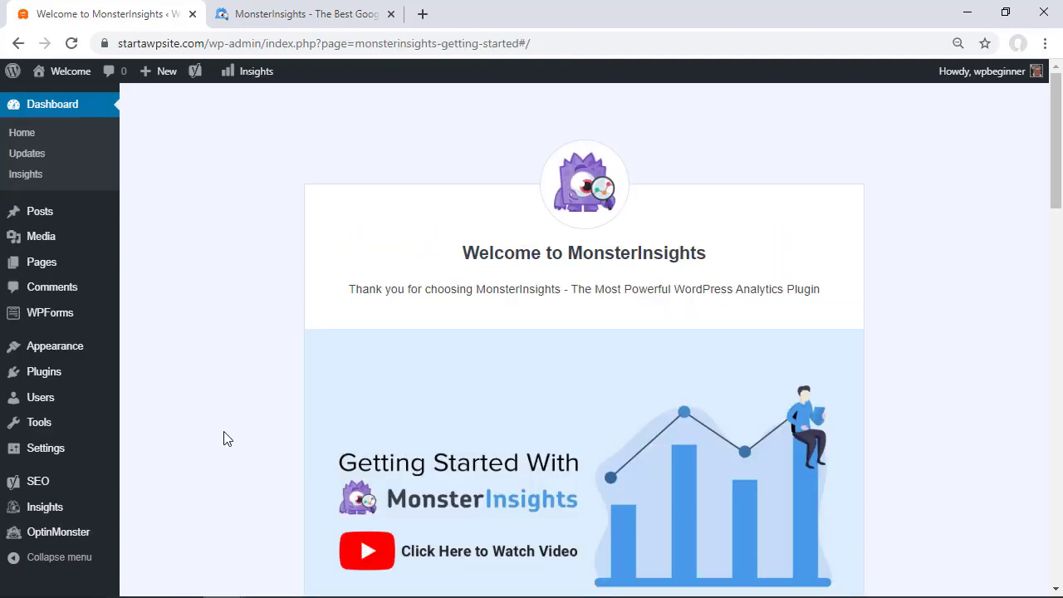
scroll(224, 437, "down", 1)
mouse_move(51, 509)
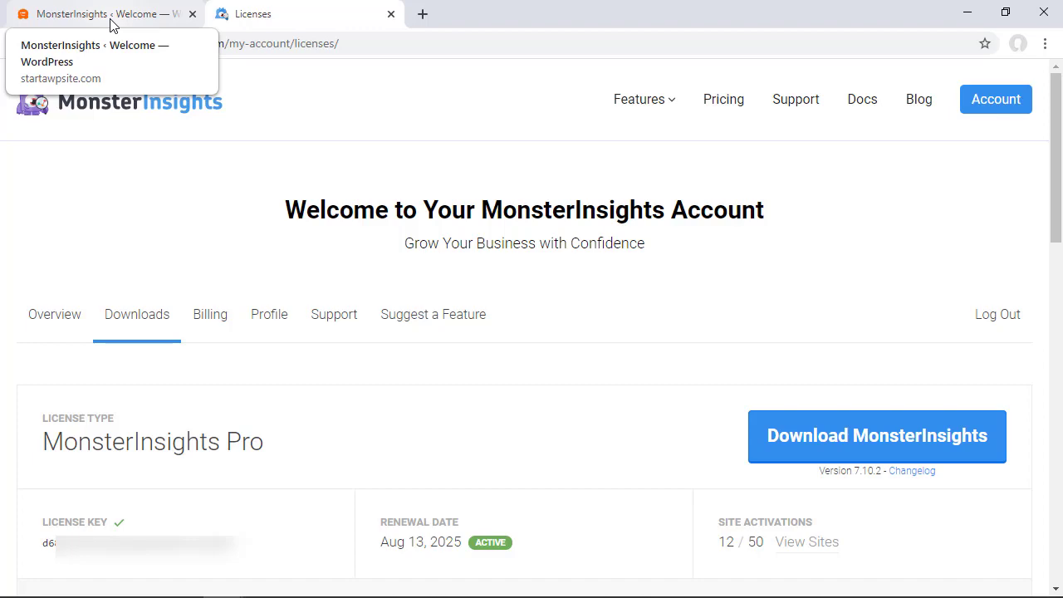
Paste the Pro licence key in Insights Settings, unlock Pro, then connect and install MonsterInsights Pro.
left_click(112, 14)
scroll(256, 425, "up", 1)
right_click(372, 385)
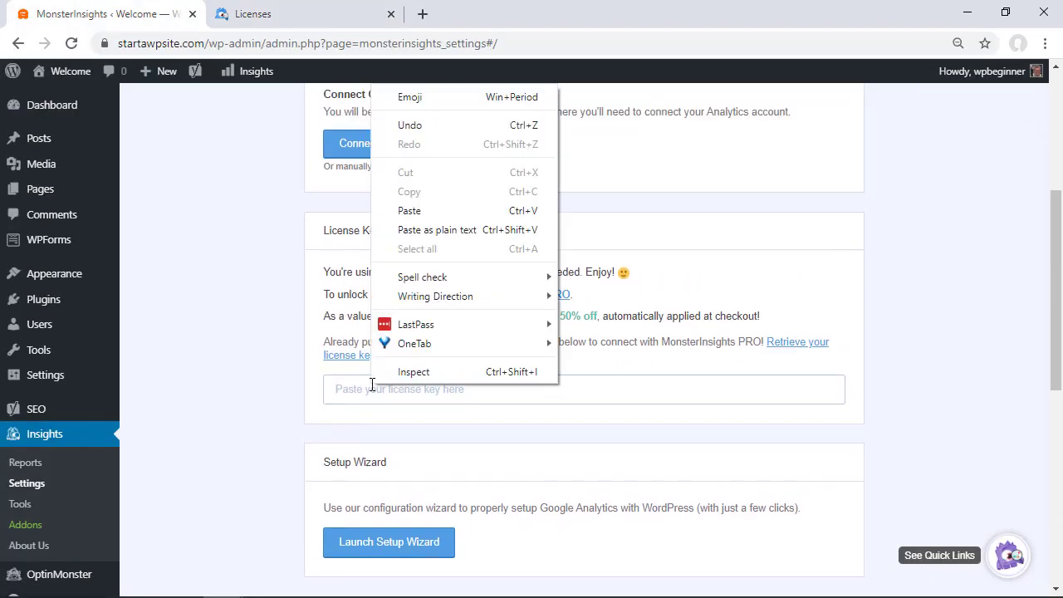
left_click(375, 214)
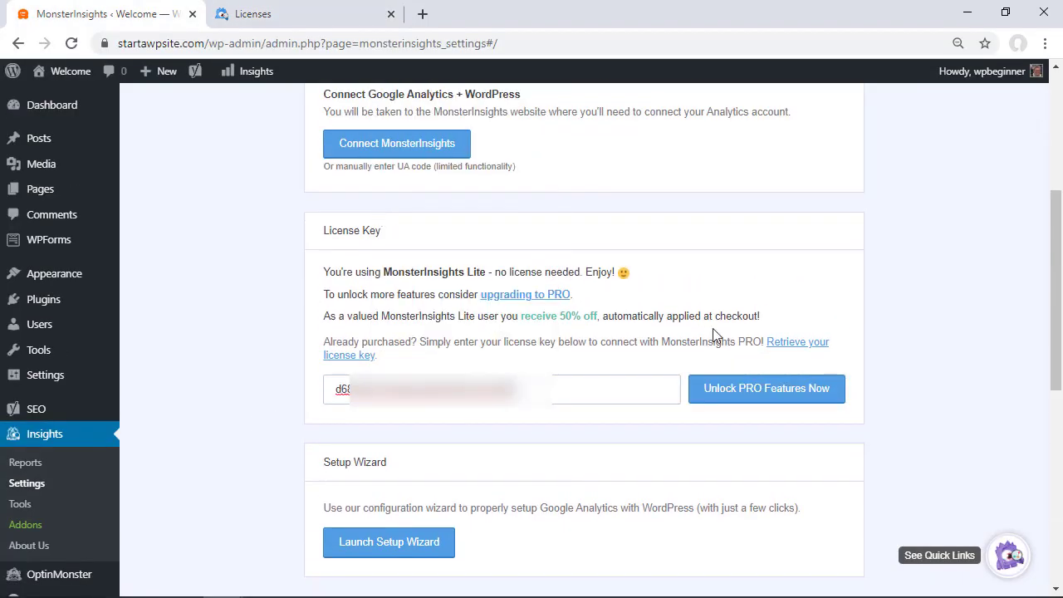
left_click(735, 397)
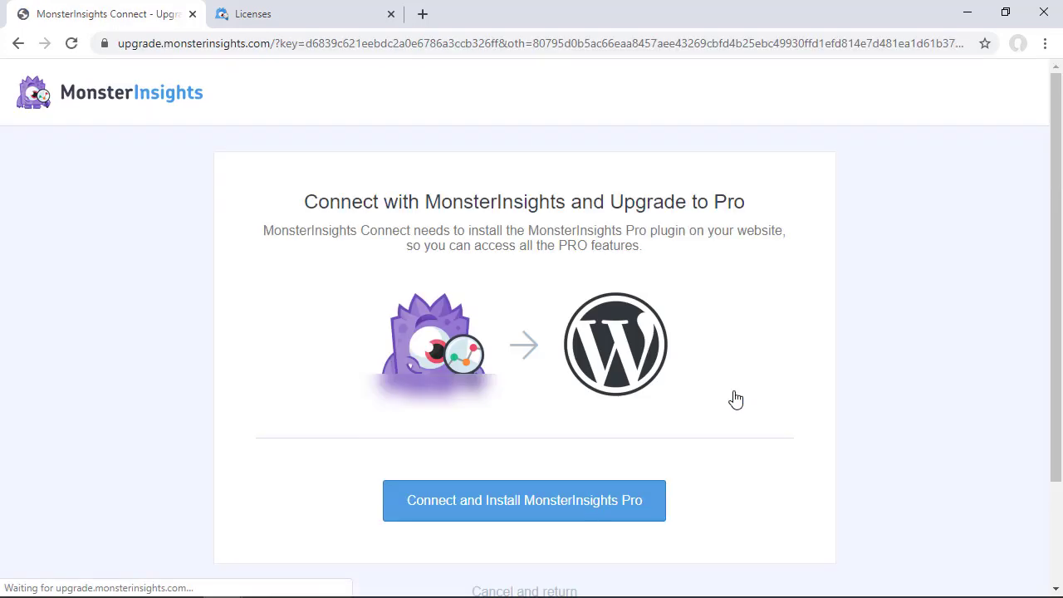
left_click(505, 503)
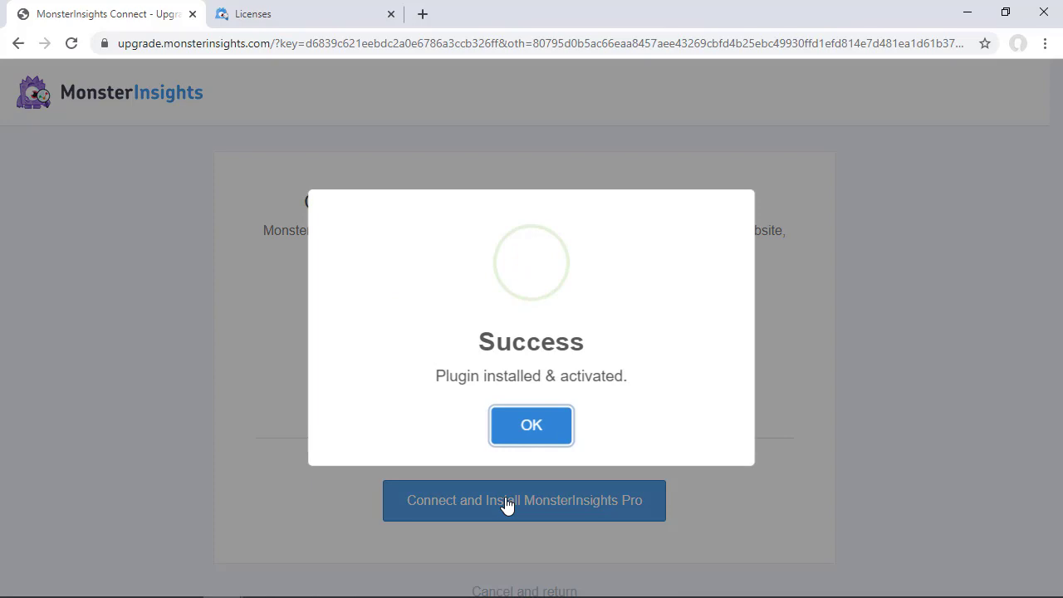
left_click(528, 421)
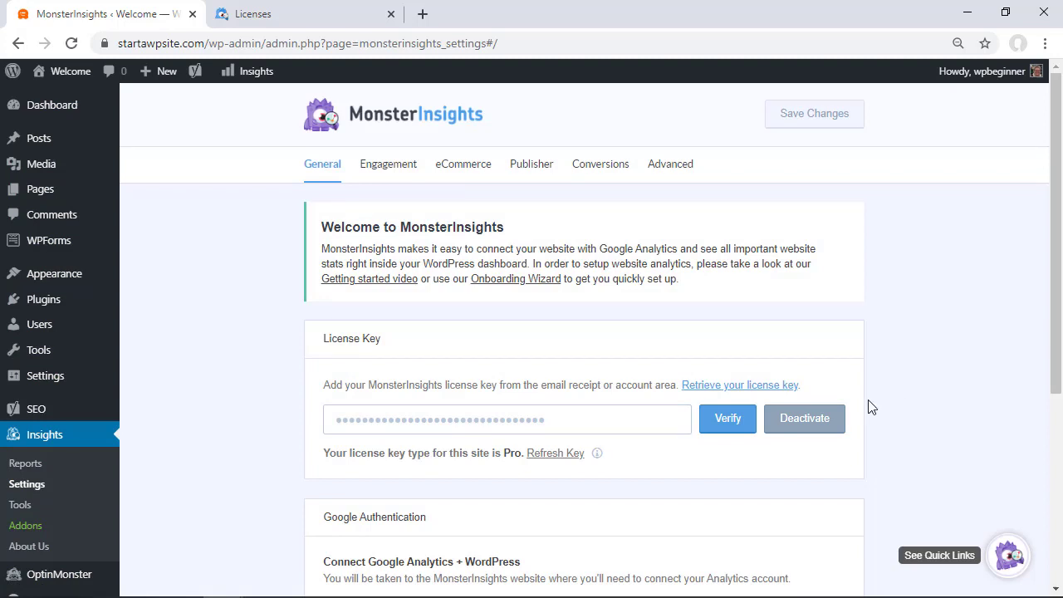
Connect MonsterInsights to Google Analytics under Google Authentication, completing the connection with the chosen profile.
scroll(277, 344, "down", 2)
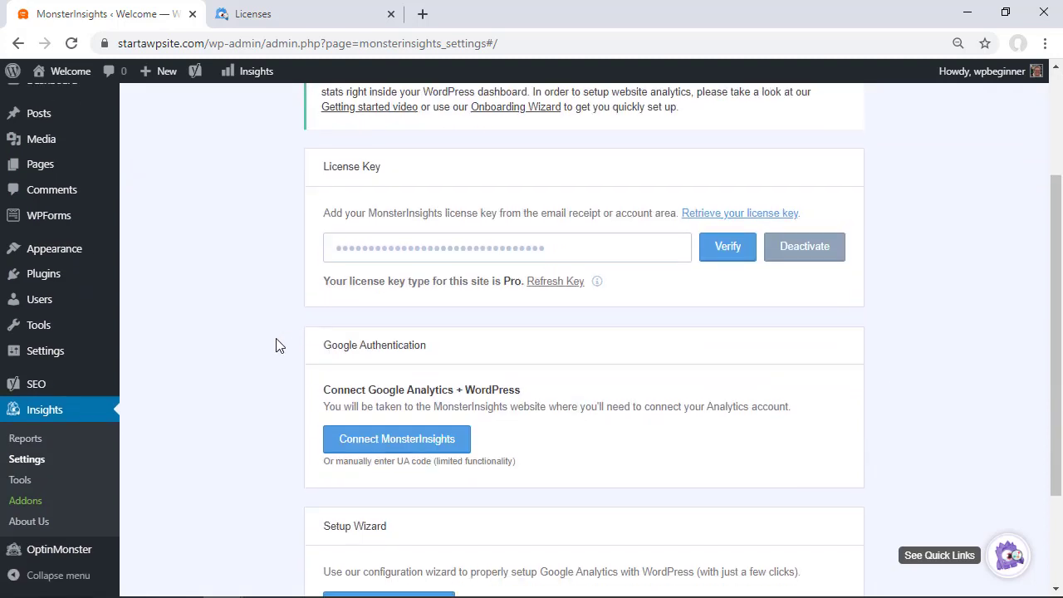
scroll(277, 345, "down", 2)
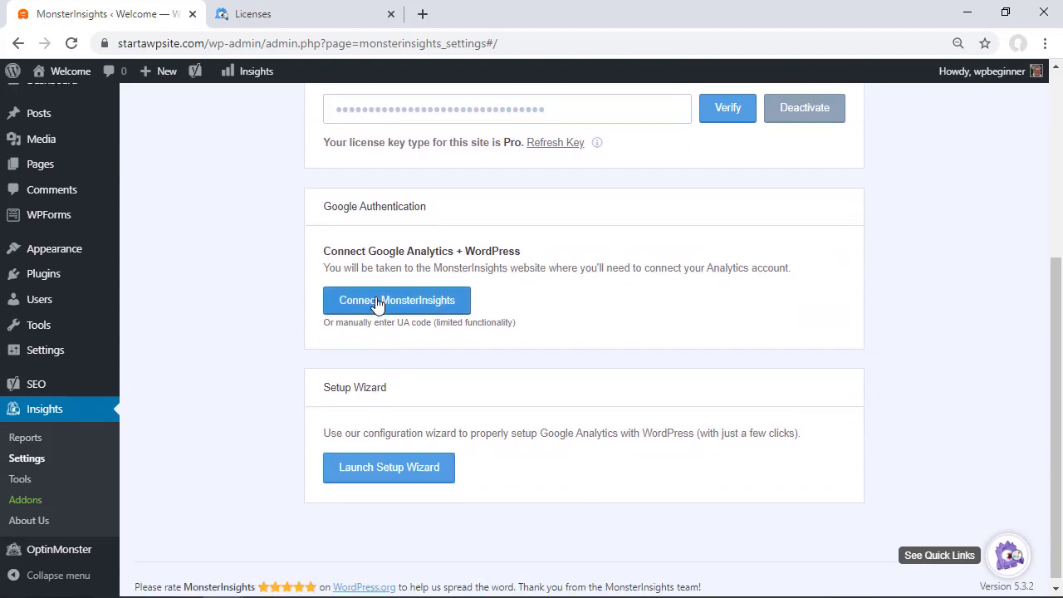
left_click(382, 303)
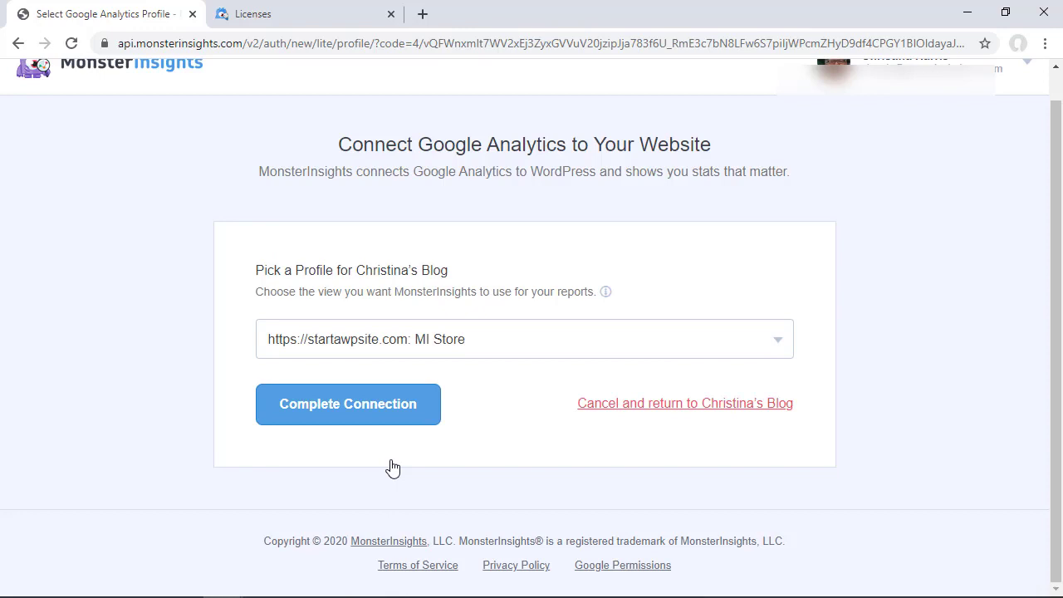
left_click(371, 410)
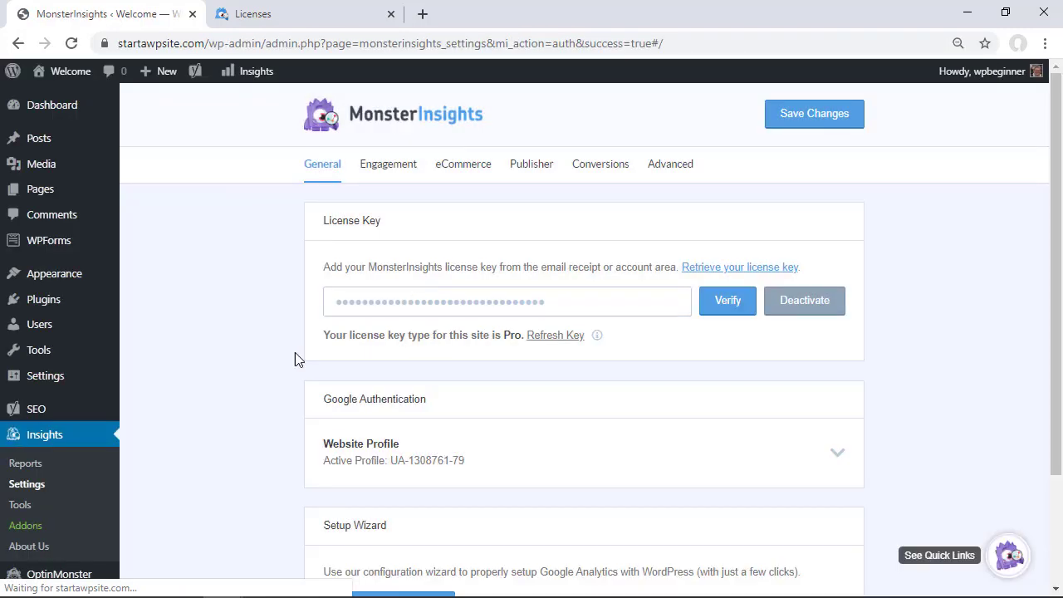
scroll(273, 385, "down", 3)
scroll(273, 384, "up", 1)
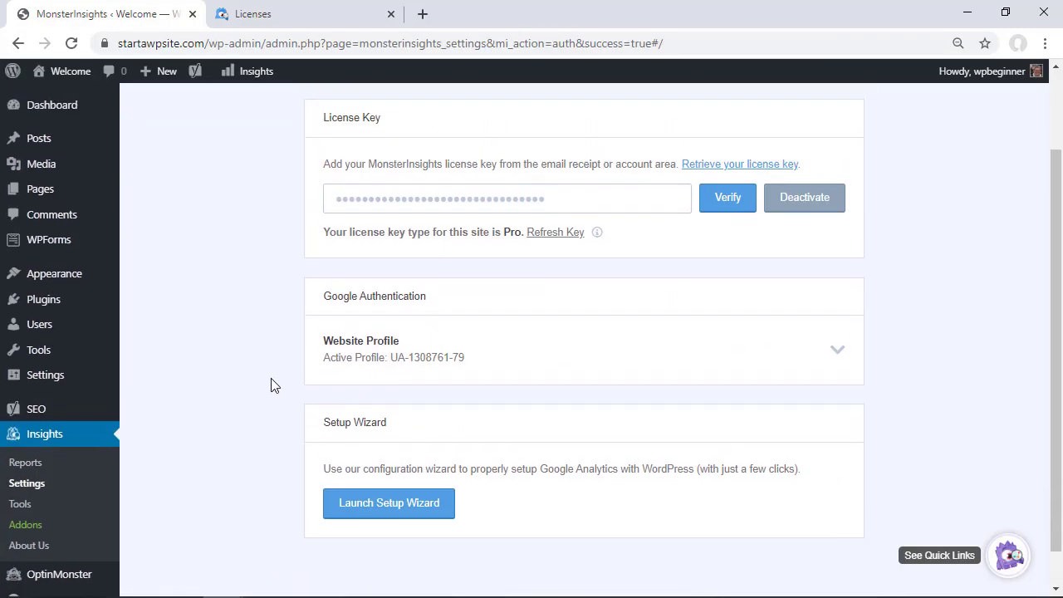
scroll(273, 382, "down", 1)
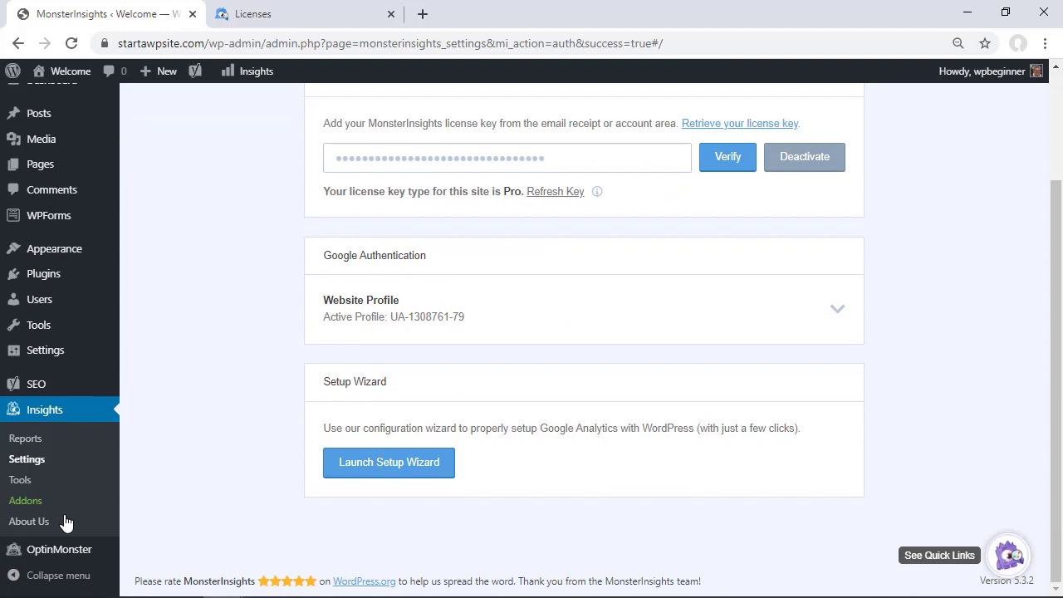
Install the Dimensions addon from Insights Addons, then return to the General settings.
left_click(26, 502)
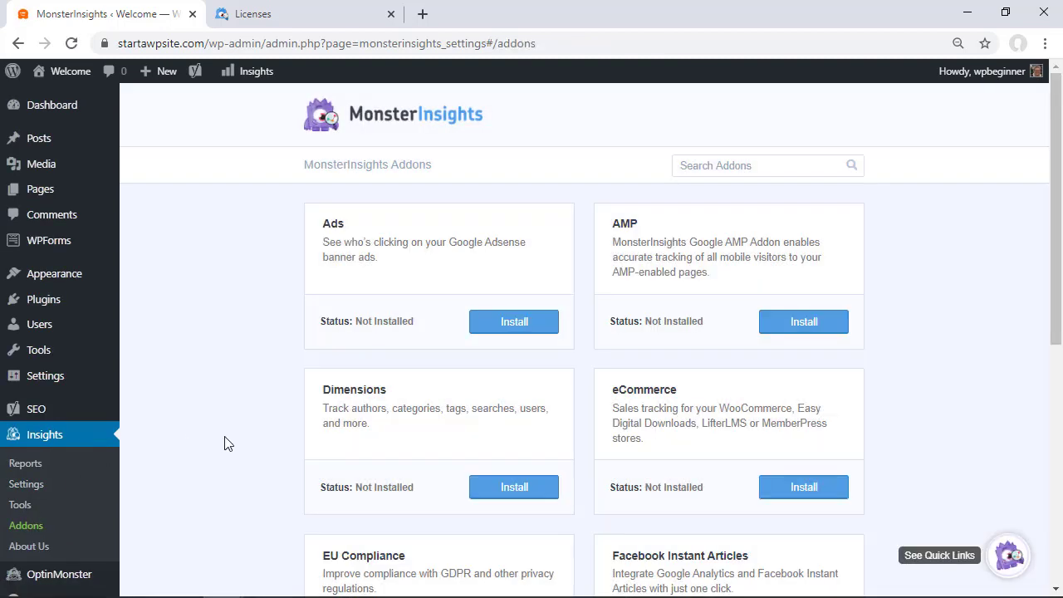
scroll(241, 436, "down", 1)
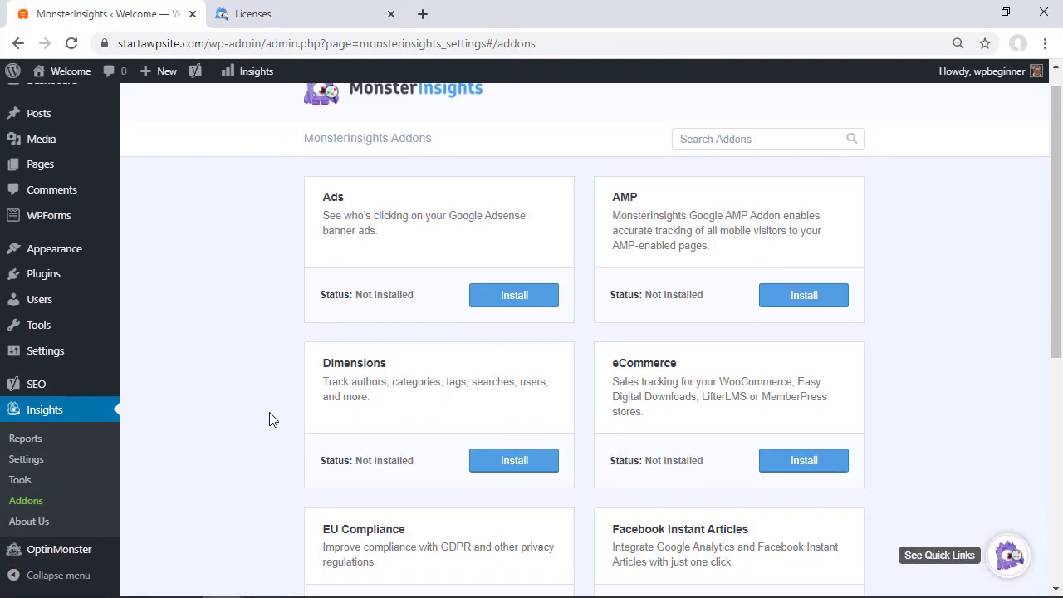
left_click(510, 460)
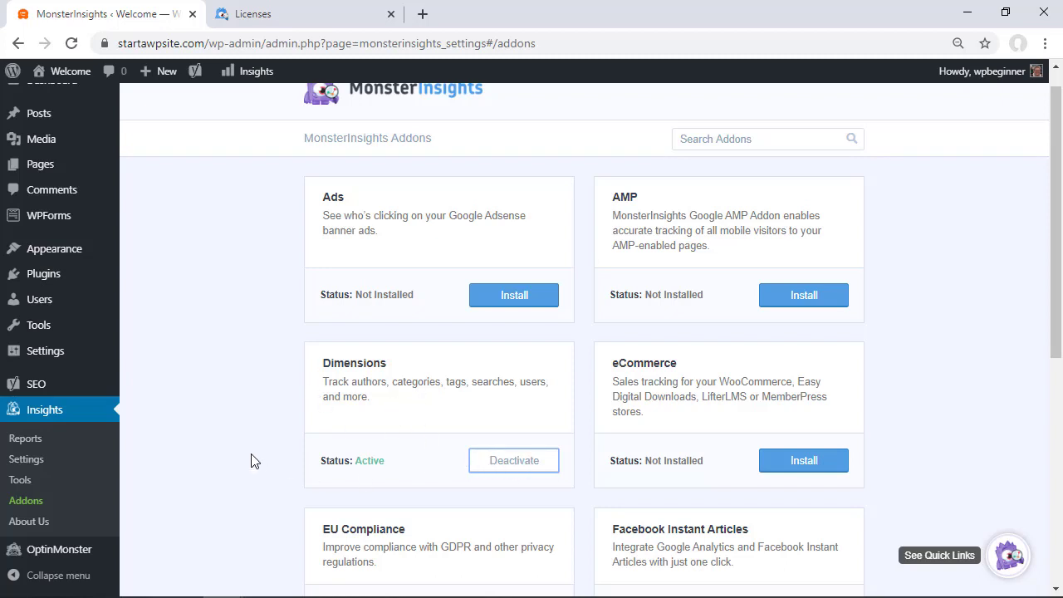
left_click(26, 458)
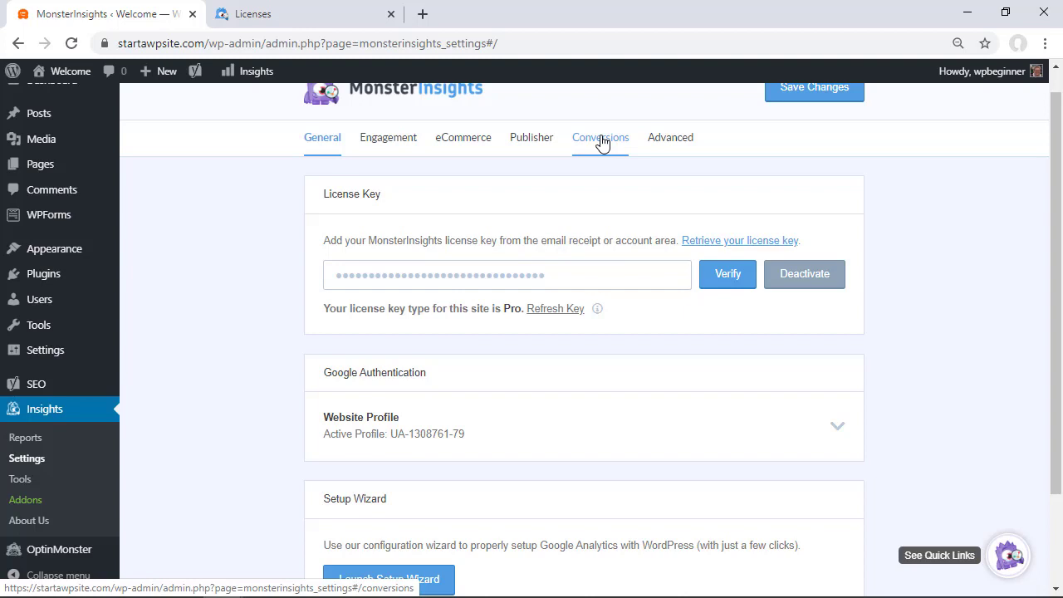
On the Conversions tab, add a first custom dimension of type Category with ID 1.
left_click(602, 143)
scroll(581, 291, "down", 5)
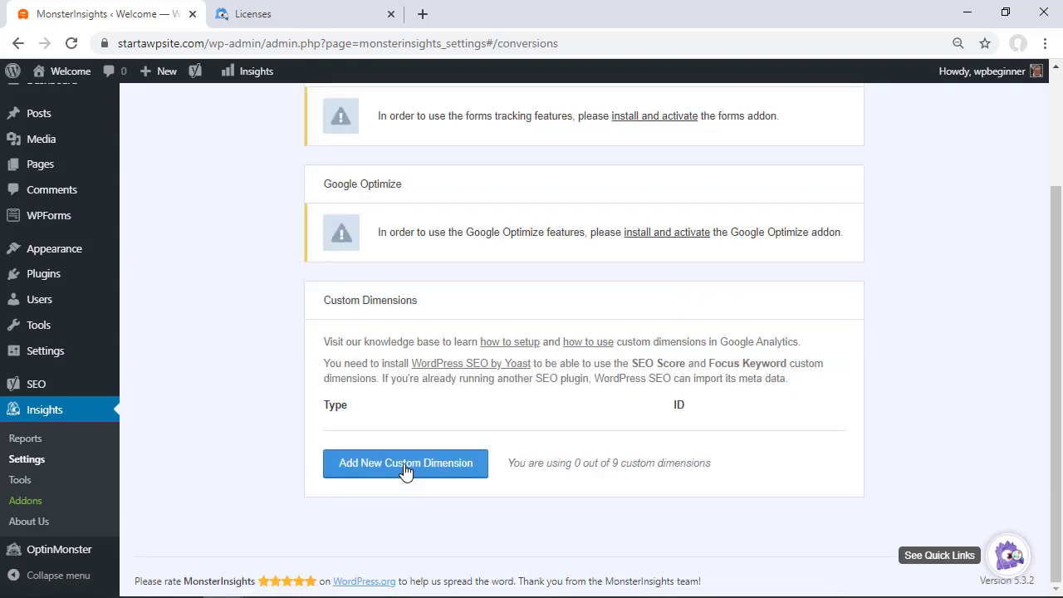
left_click(406, 470)
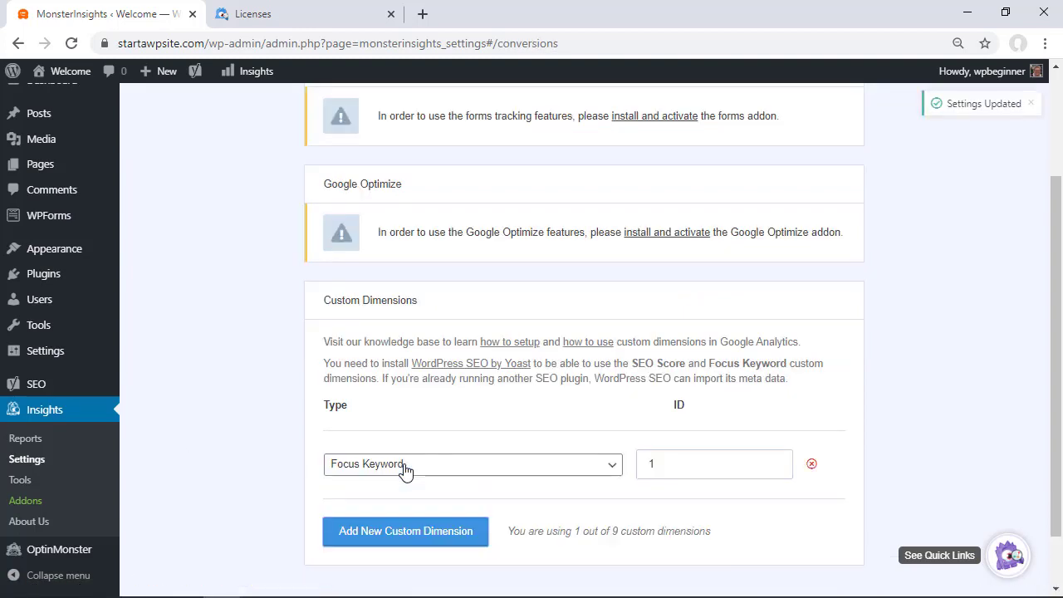
left_click(448, 470)
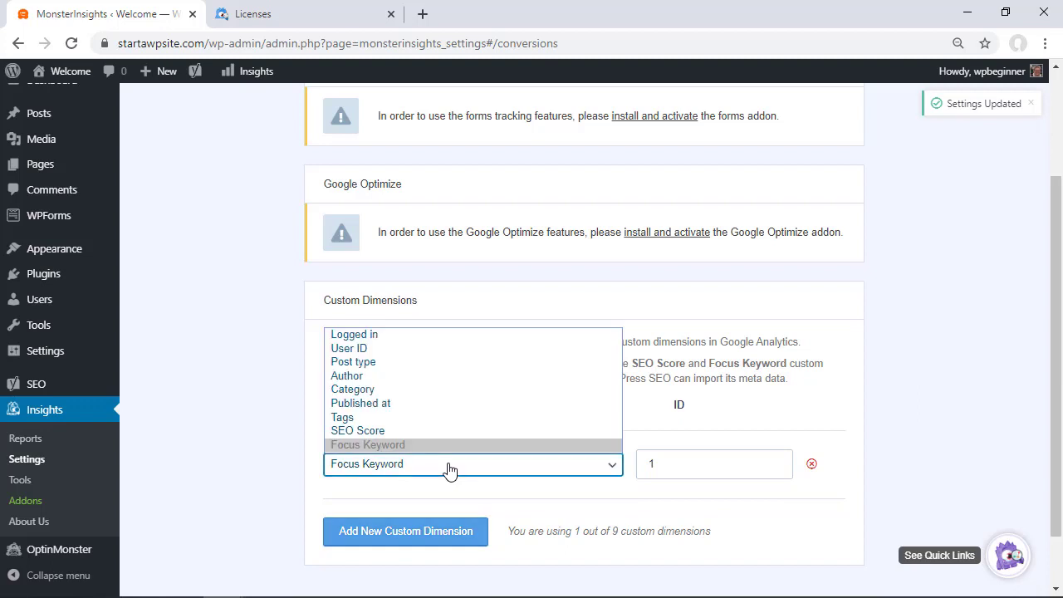
left_click(355, 391)
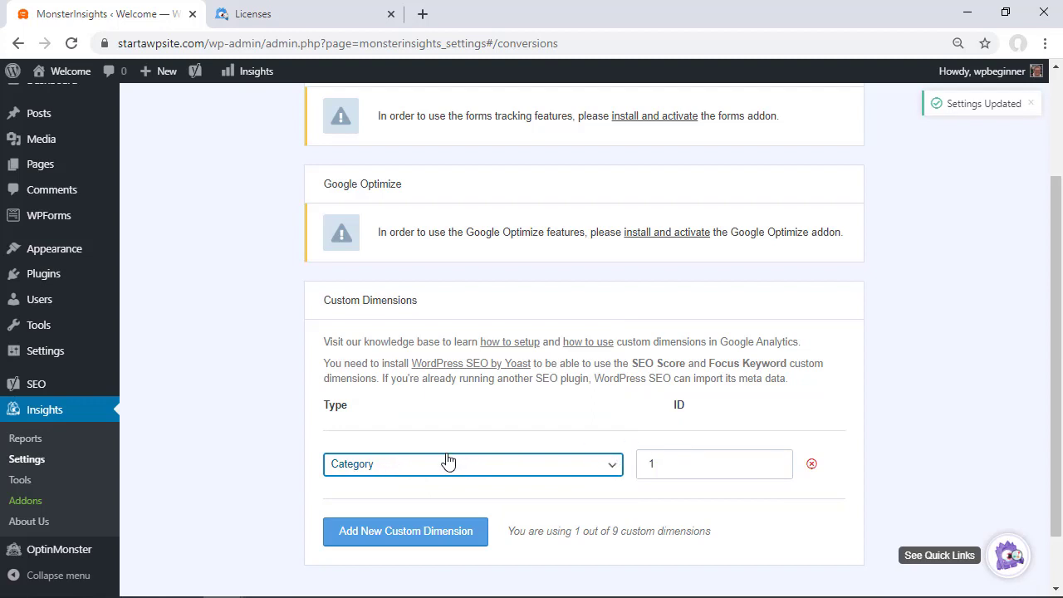
Add a second custom dimension of type Tags with ID 2 and save the changes.
scroll(332, 457, "down", 1)
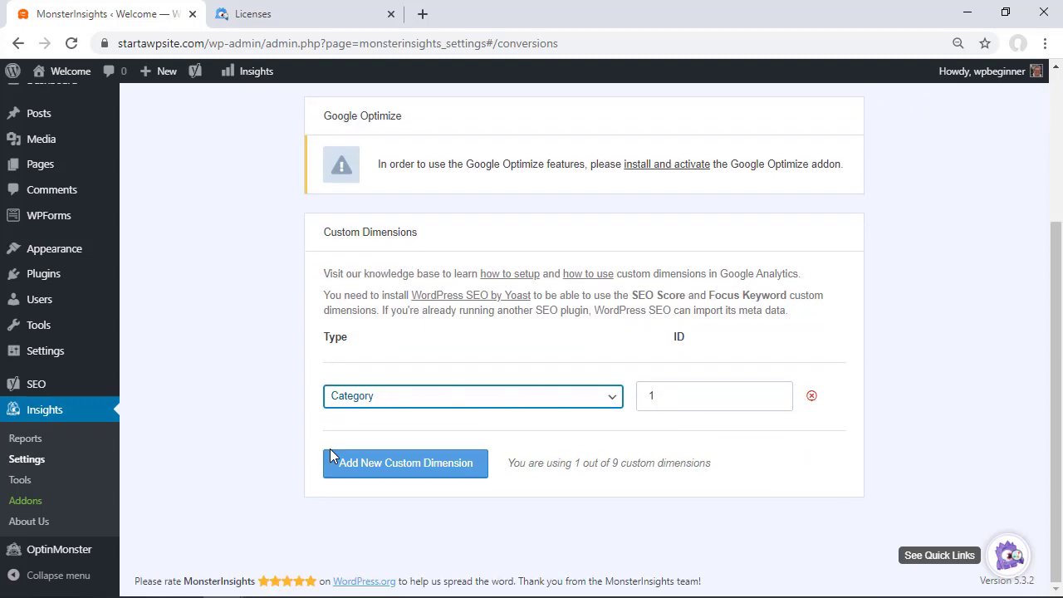
left_click(415, 472)
left_click(412, 473)
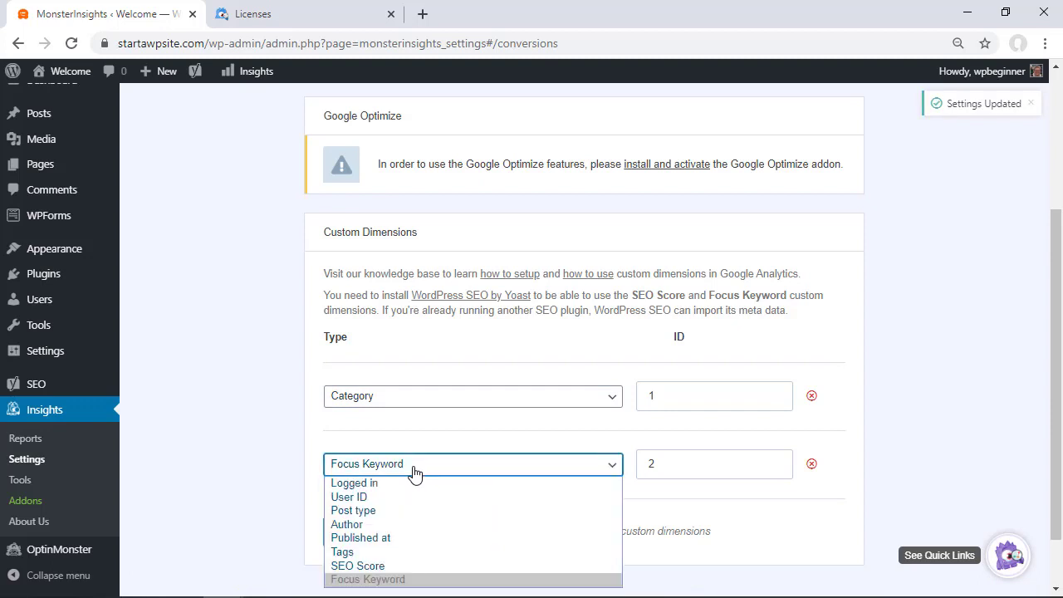
left_click(375, 554)
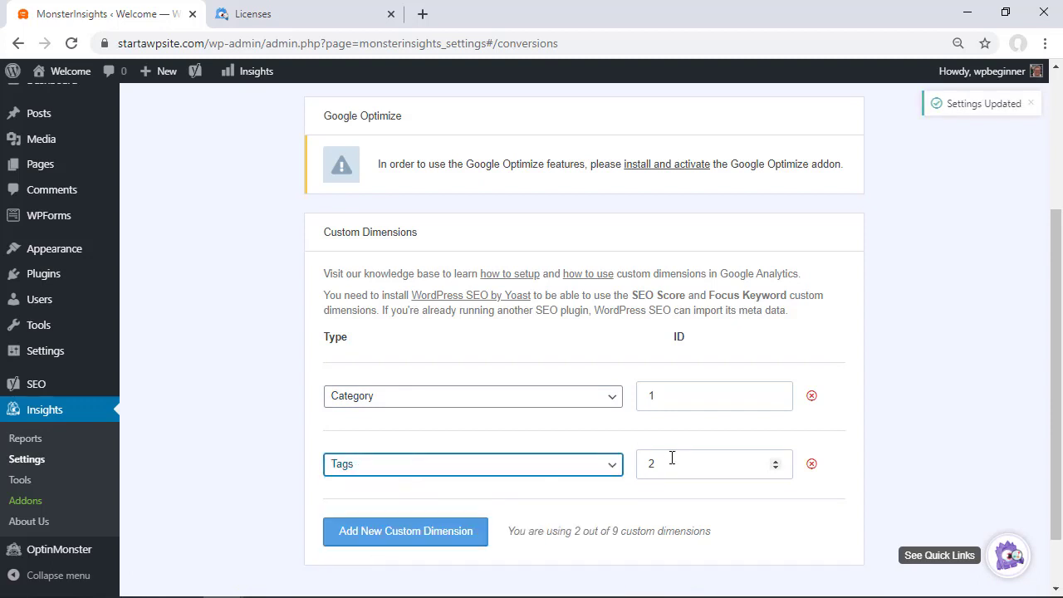
scroll(606, 473, "up", 3)
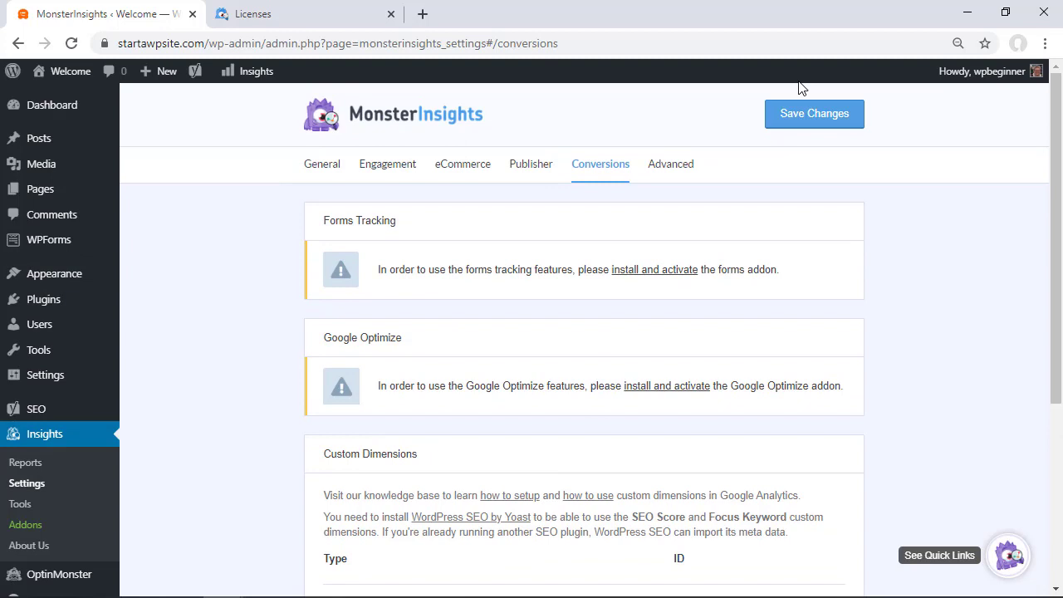
left_click(807, 120)
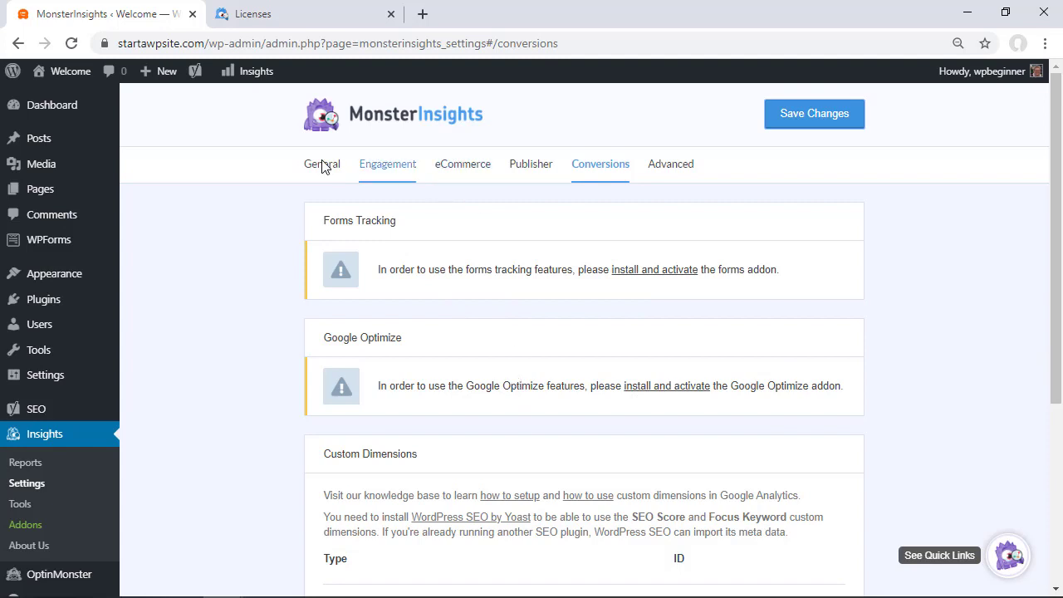
In a new Google Analytics tab, open Admin > Custom Definitions > Custom Dimensions for MI Store.
left_click(423, 15)
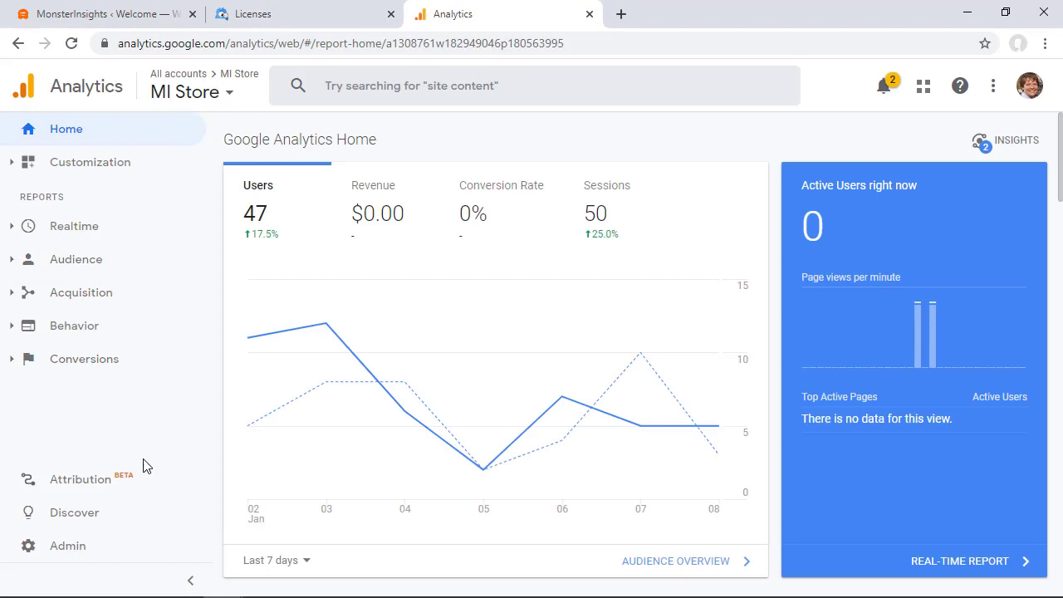
left_click(66, 546)
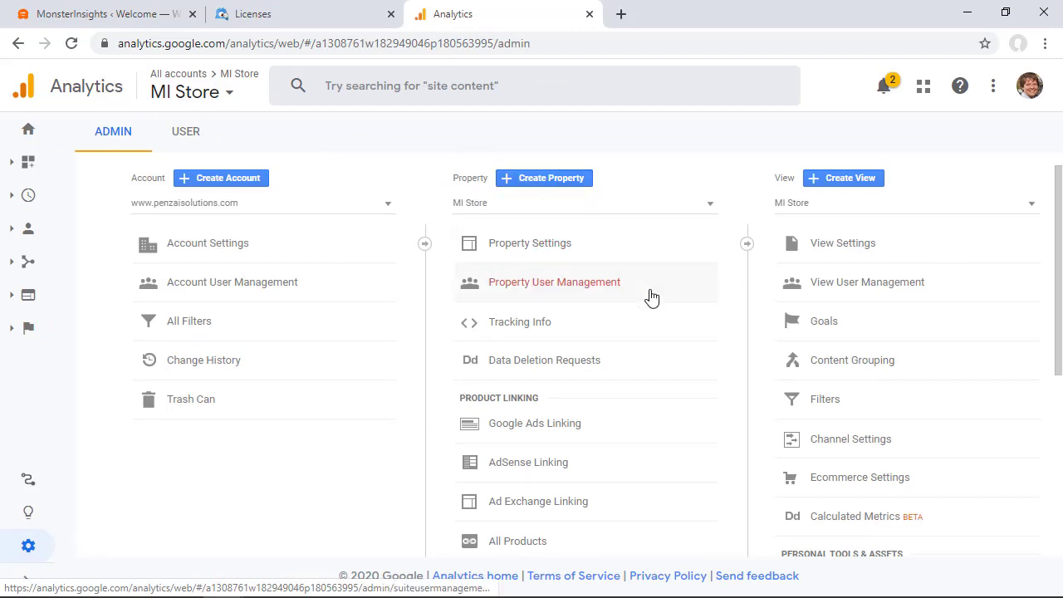
scroll(650, 296, "down", 3)
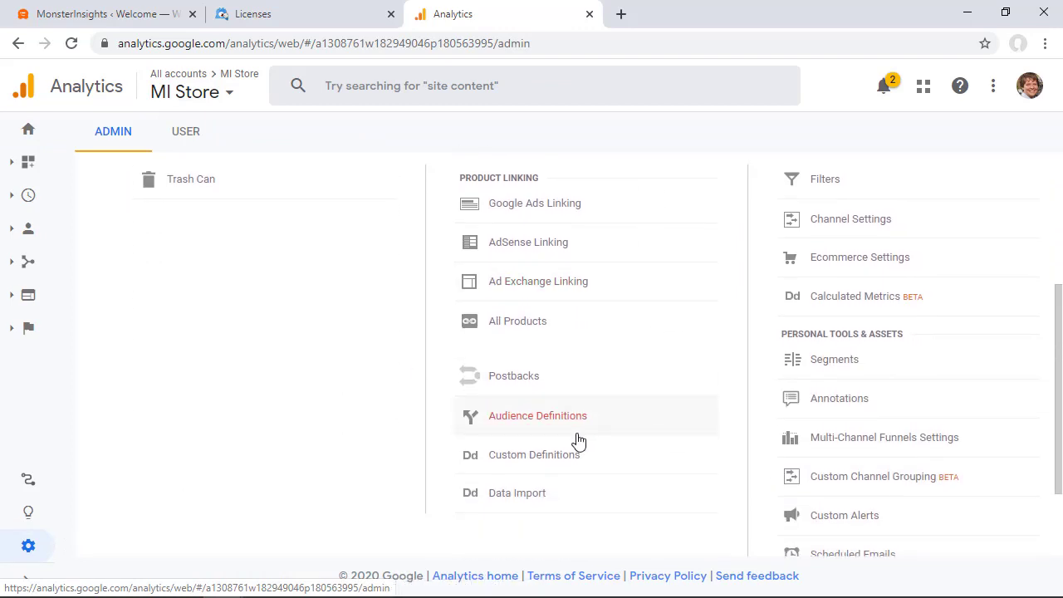
left_click(526, 462)
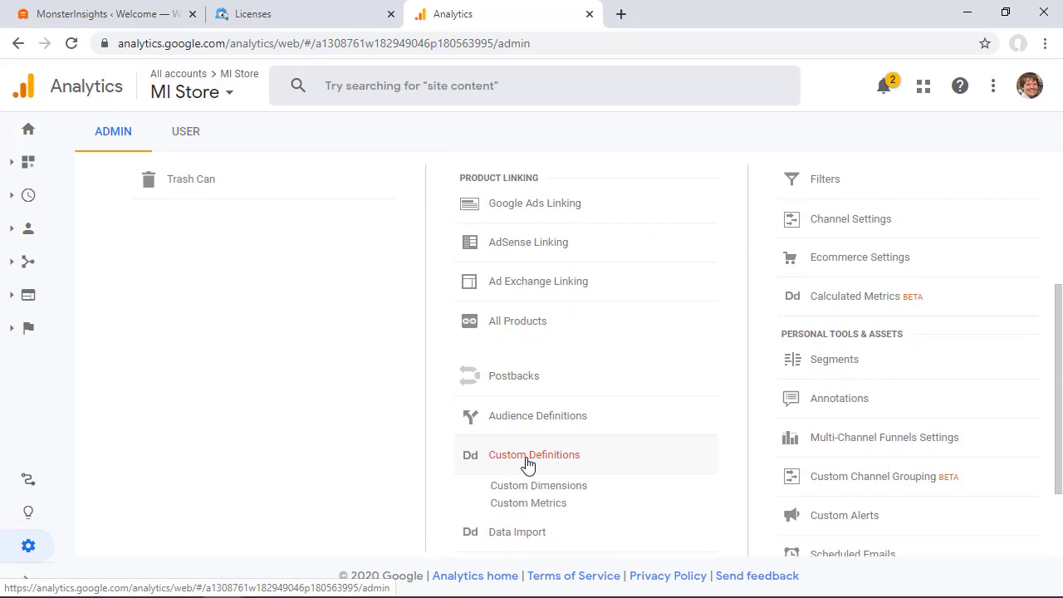
left_click(540, 486)
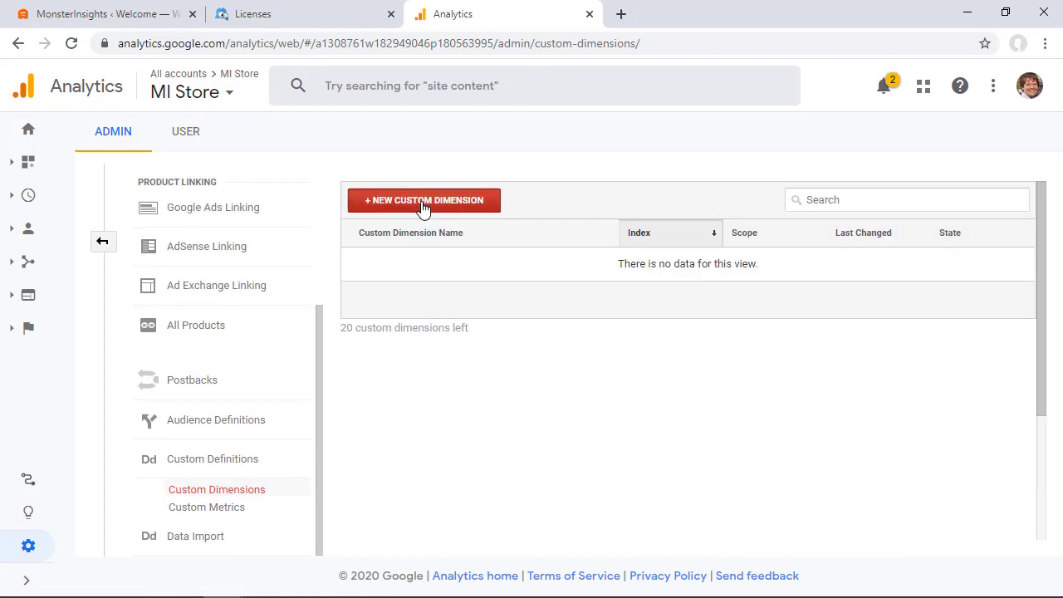
Create an active Hit-scoped custom dimension named 'Category', which gets index 1.
left_click(422, 205)
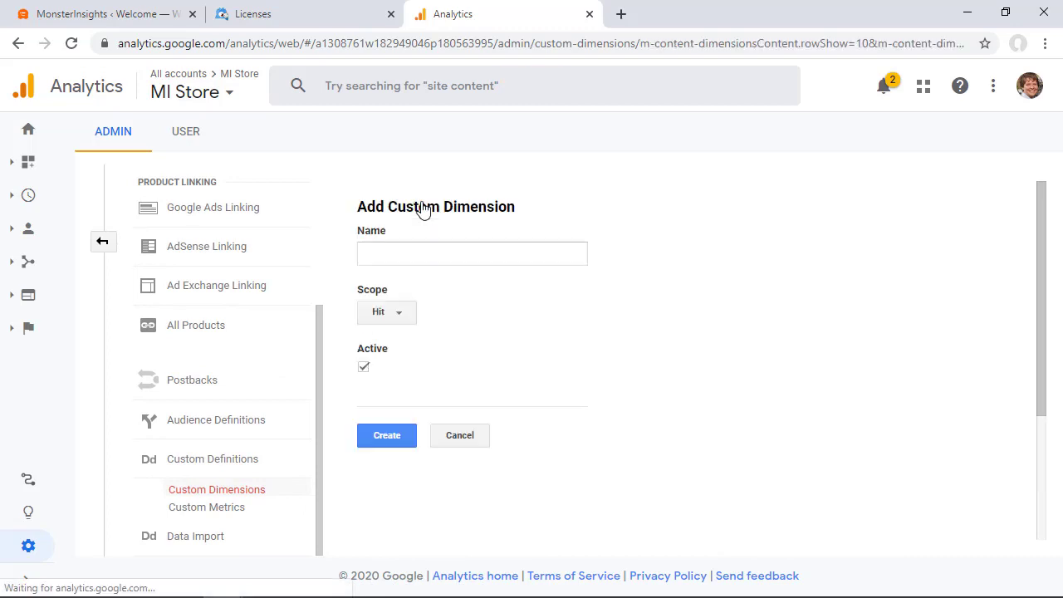
left_click(398, 256)
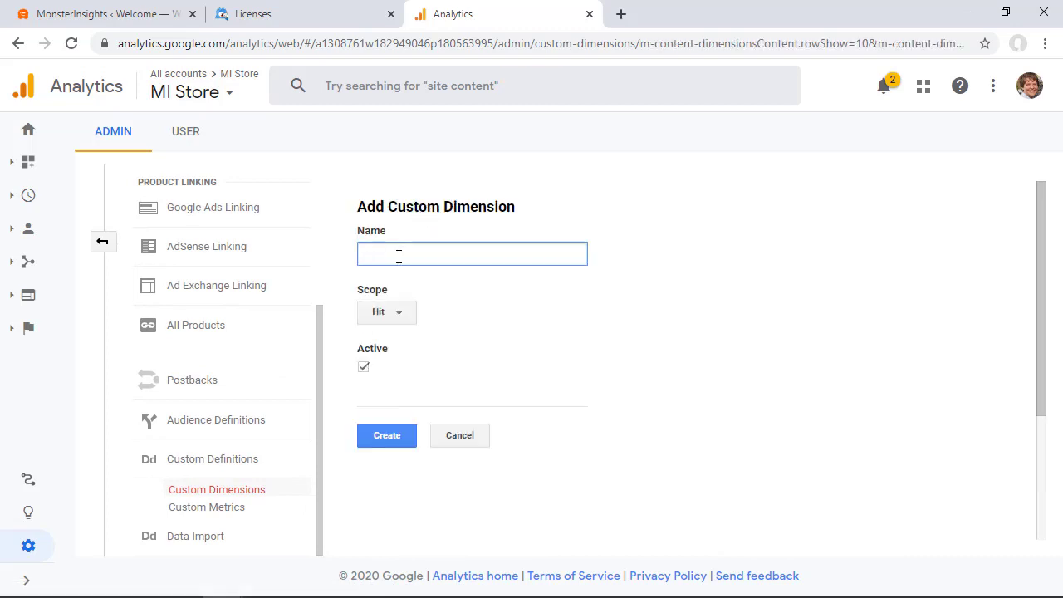
type("Category")
left_click(375, 313)
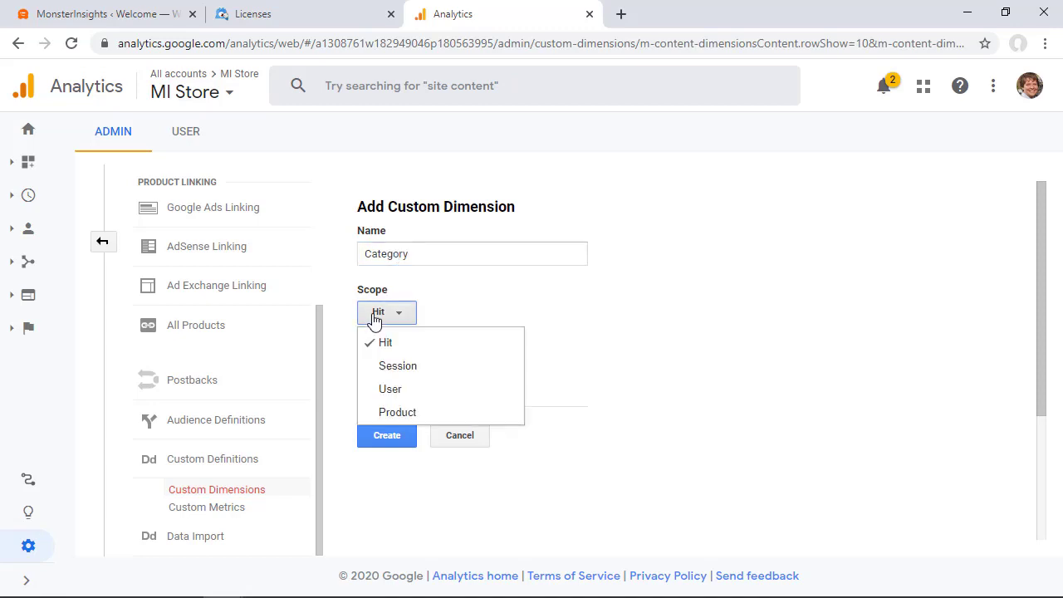
left_click(555, 309)
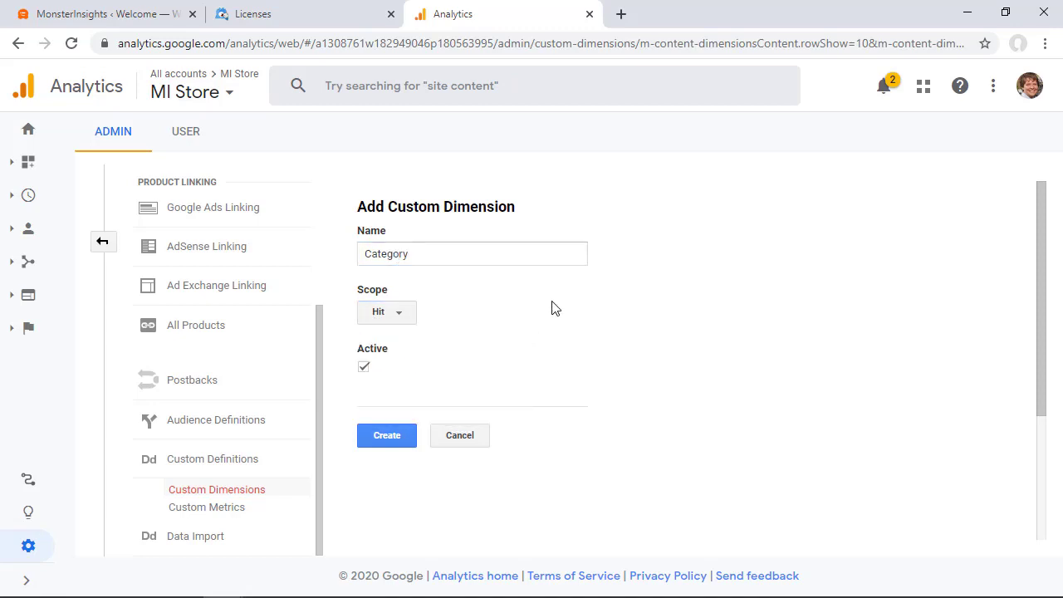
left_click(388, 443)
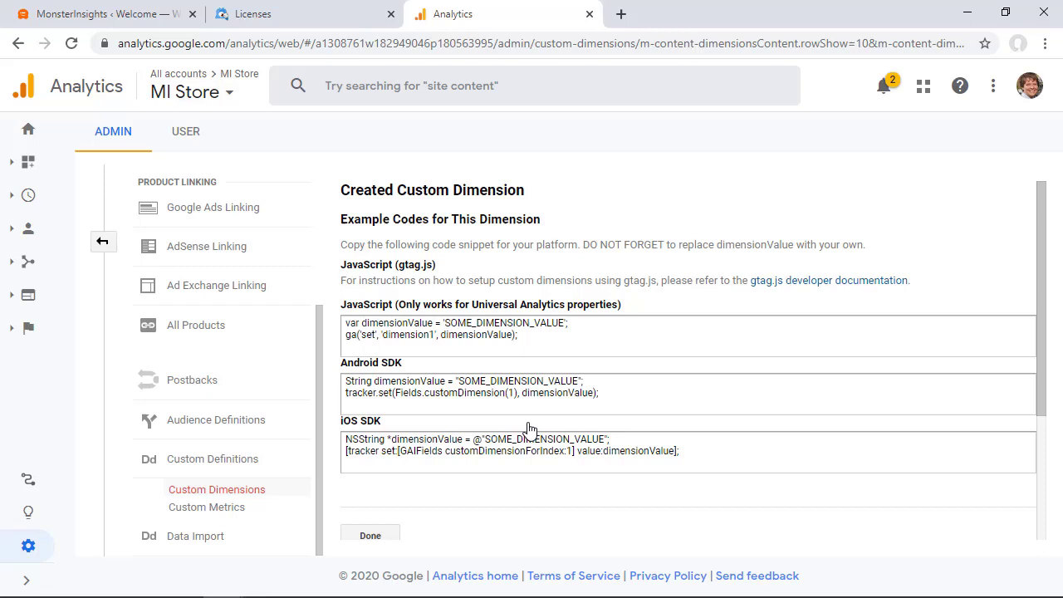
scroll(528, 429, "down", 1)
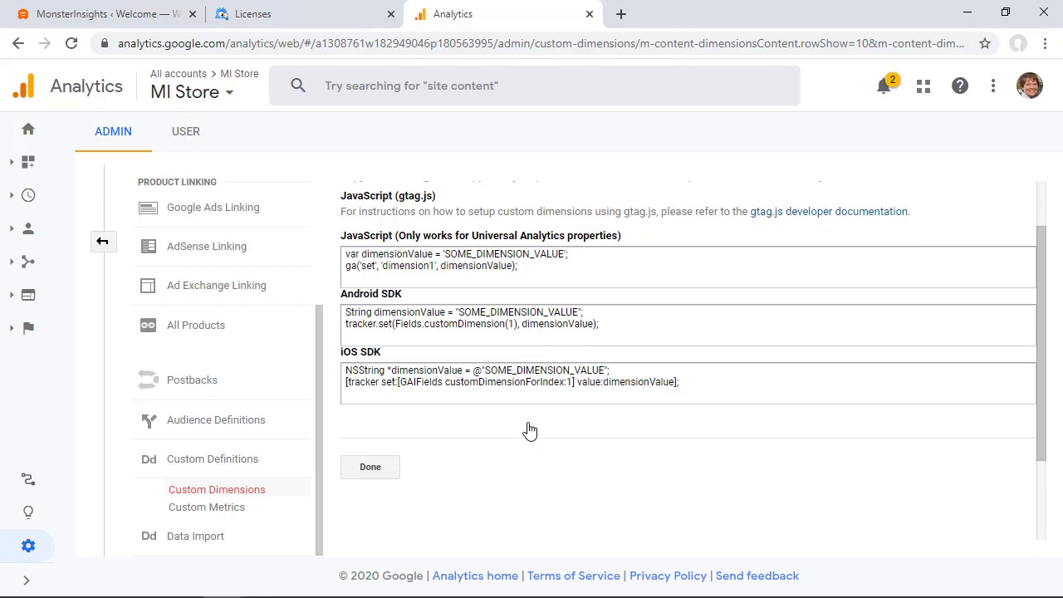
left_click(371, 470)
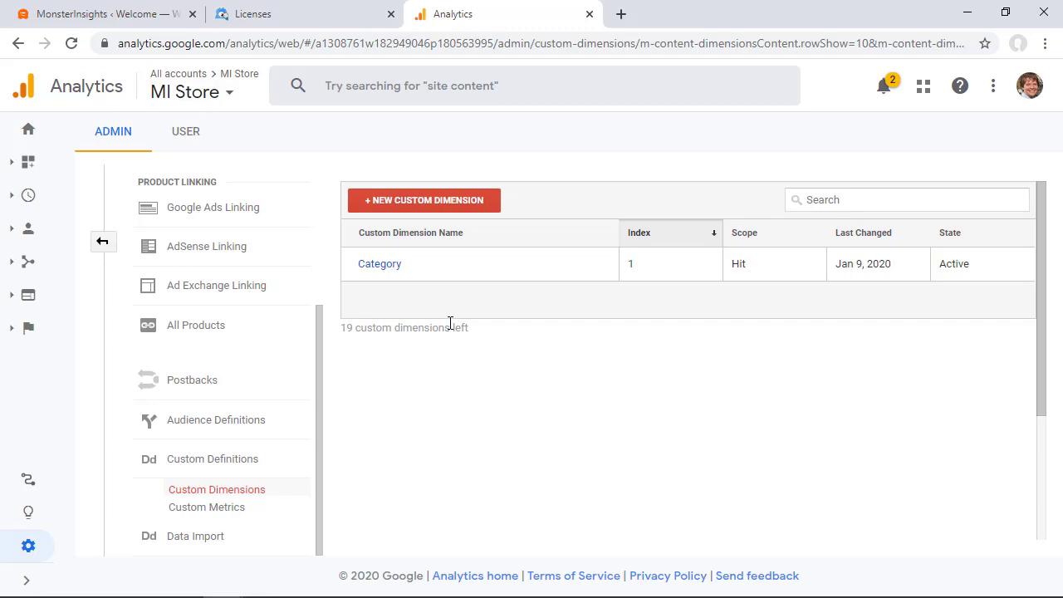
Create another active Hit-scoped custom dimension named 'Tags', which gets index 2.
left_click(420, 208)
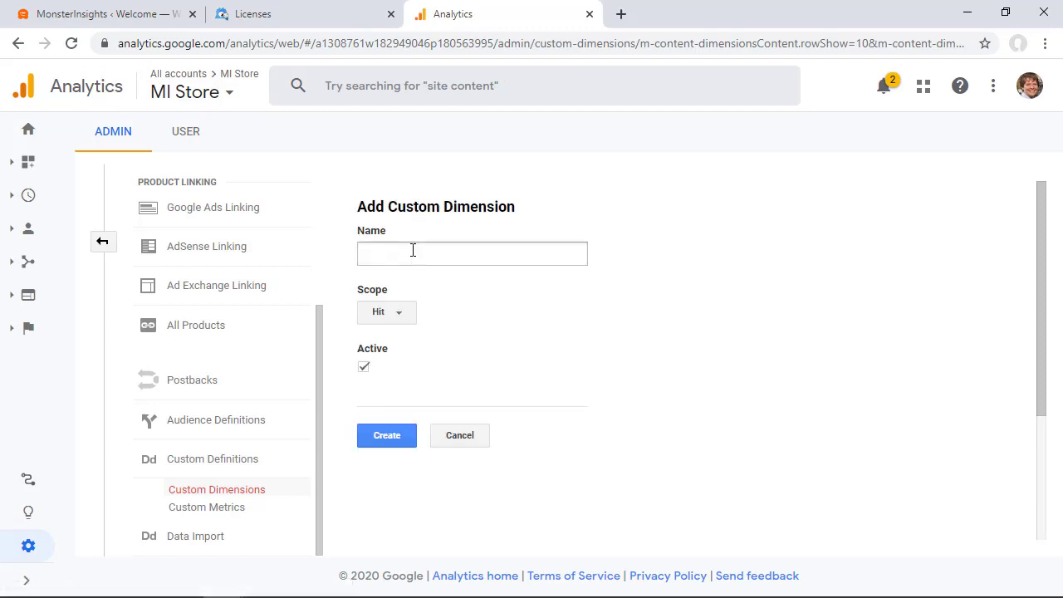
left_click(411, 251)
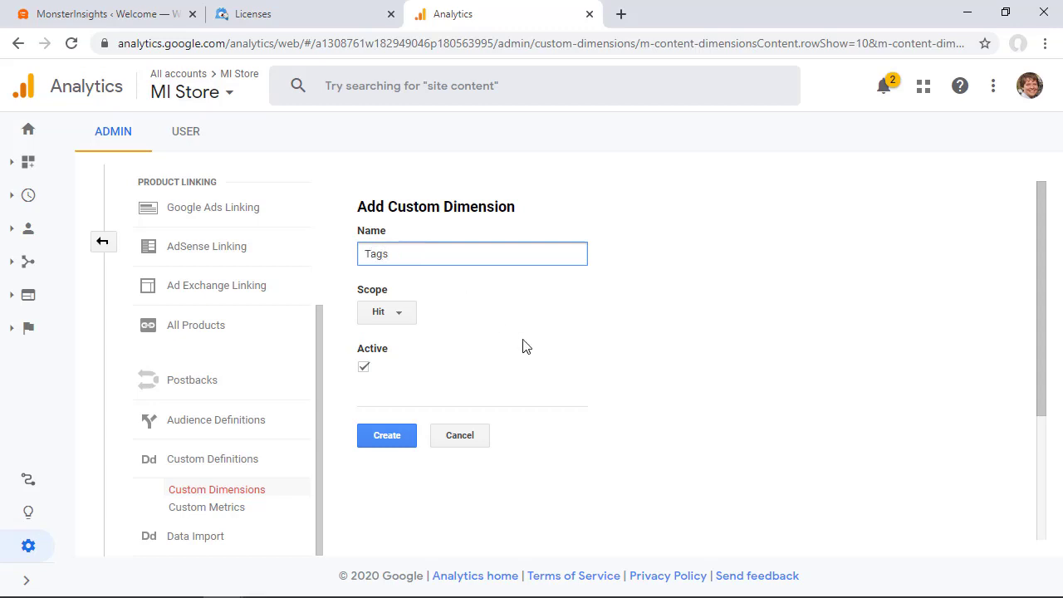
left_click(384, 437)
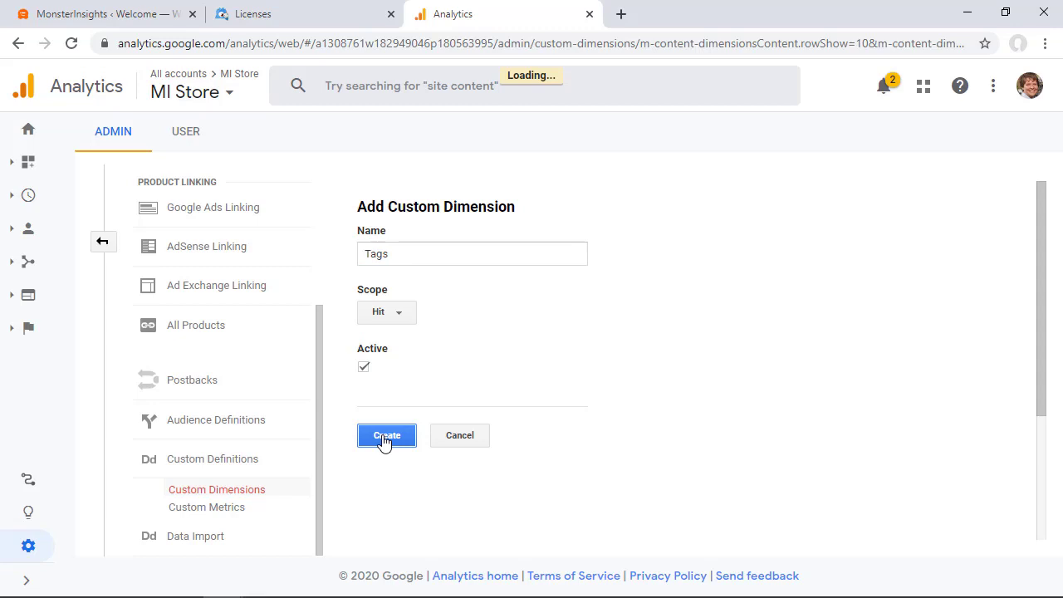
scroll(386, 454, "down", 2)
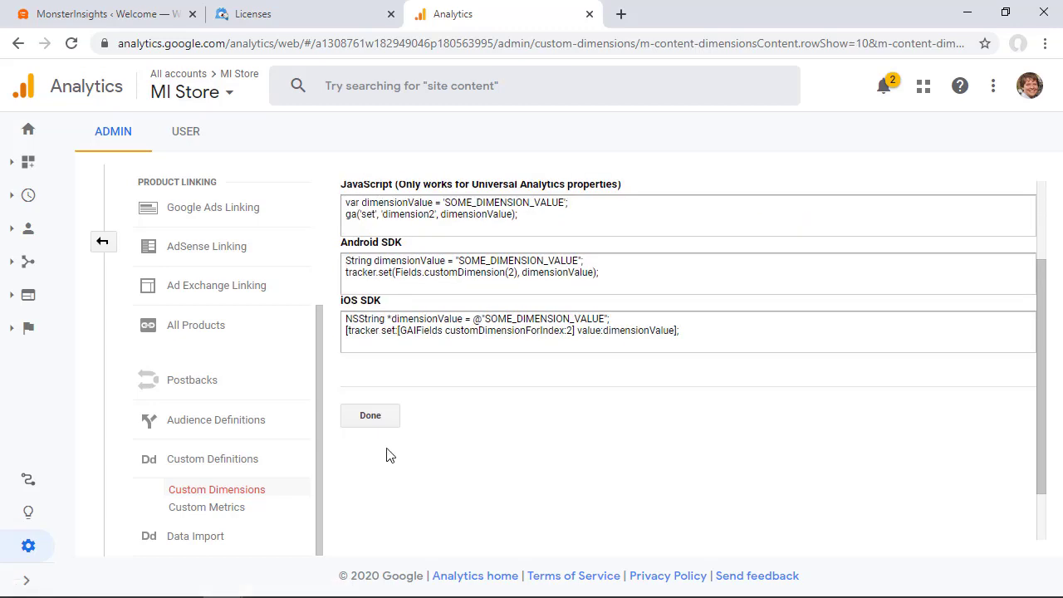
left_click(376, 418)
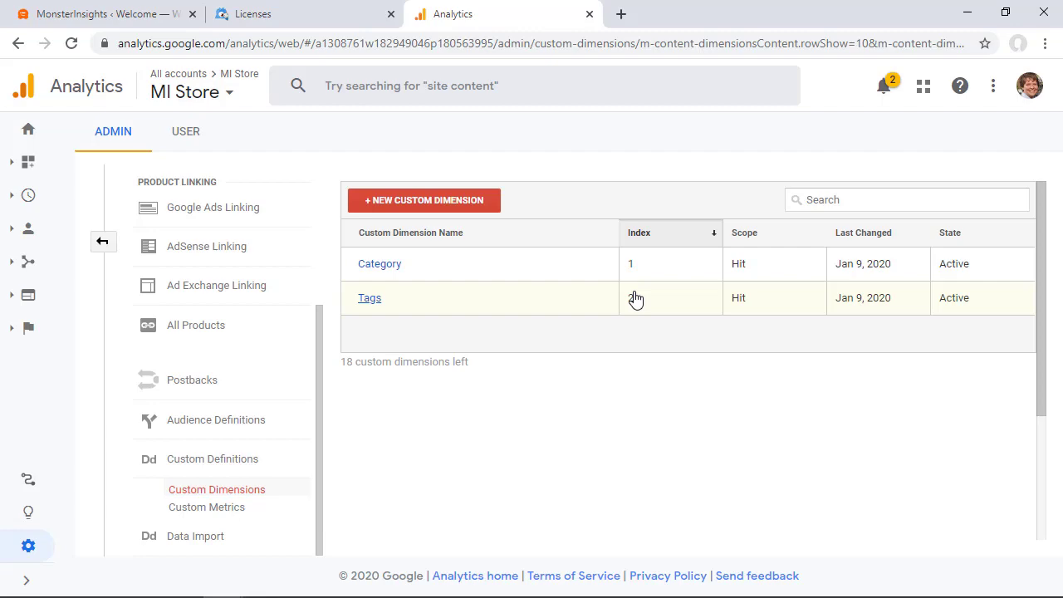
Compare MonsterInsights' Custom Dimensions (Category ID 1, Tags ID 2) with the Analytics index column.
key("ctrl+1")
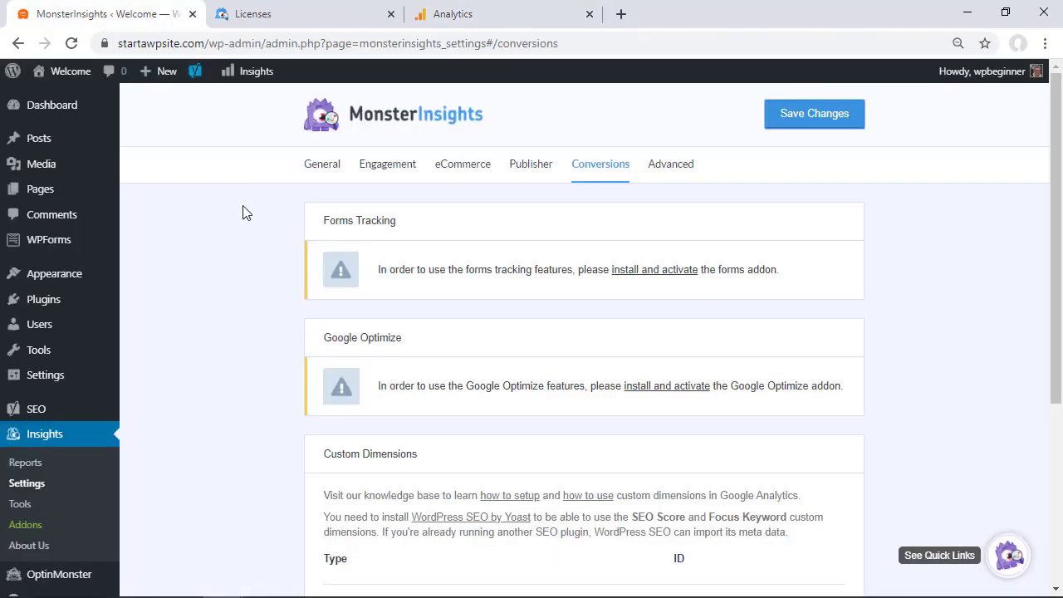
scroll(225, 323, "down", 3)
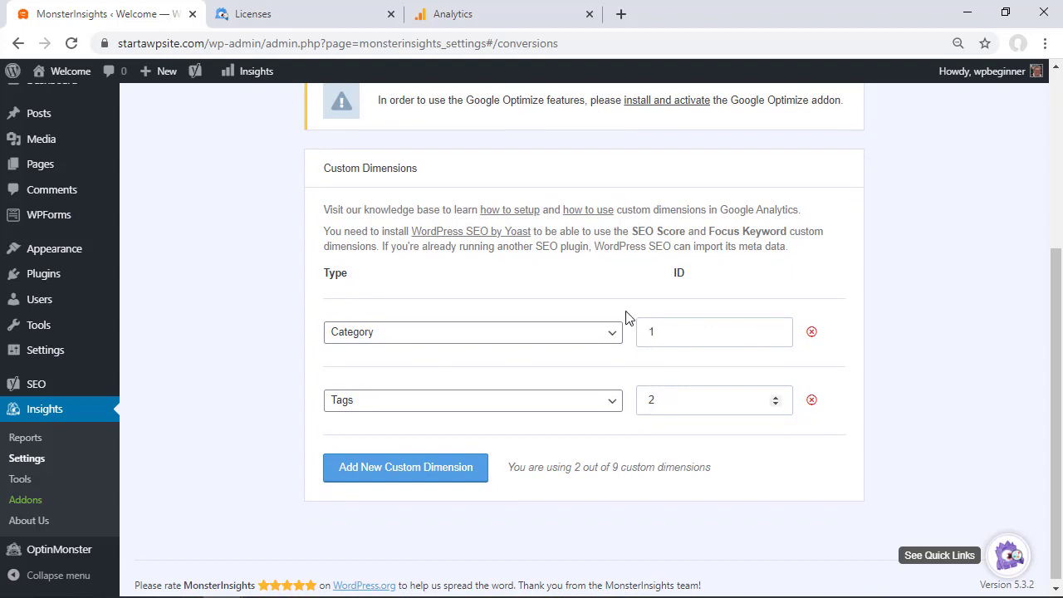
left_click(467, 17)
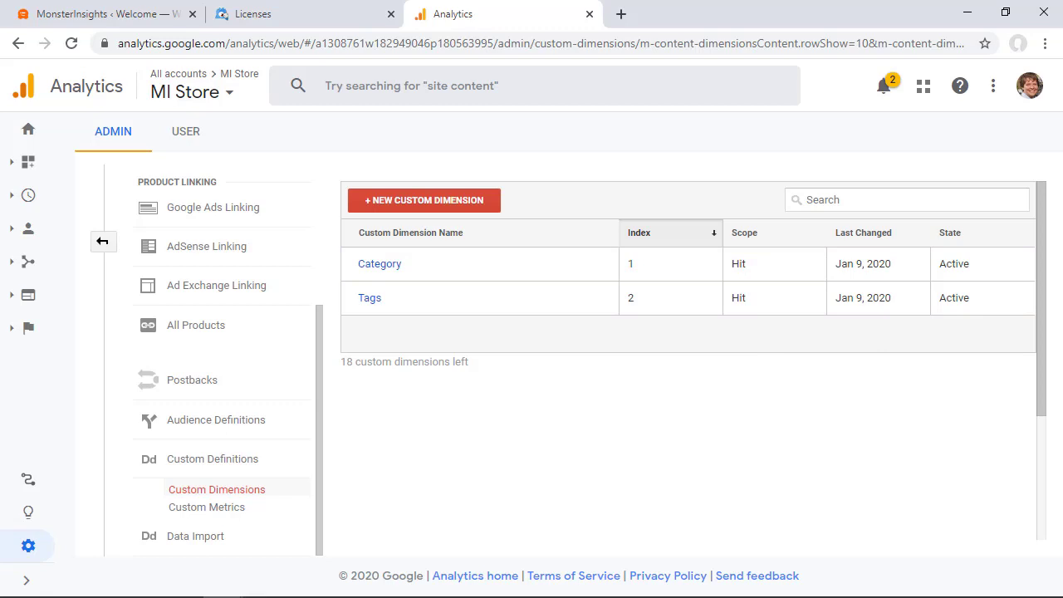
left_click(129, 17)
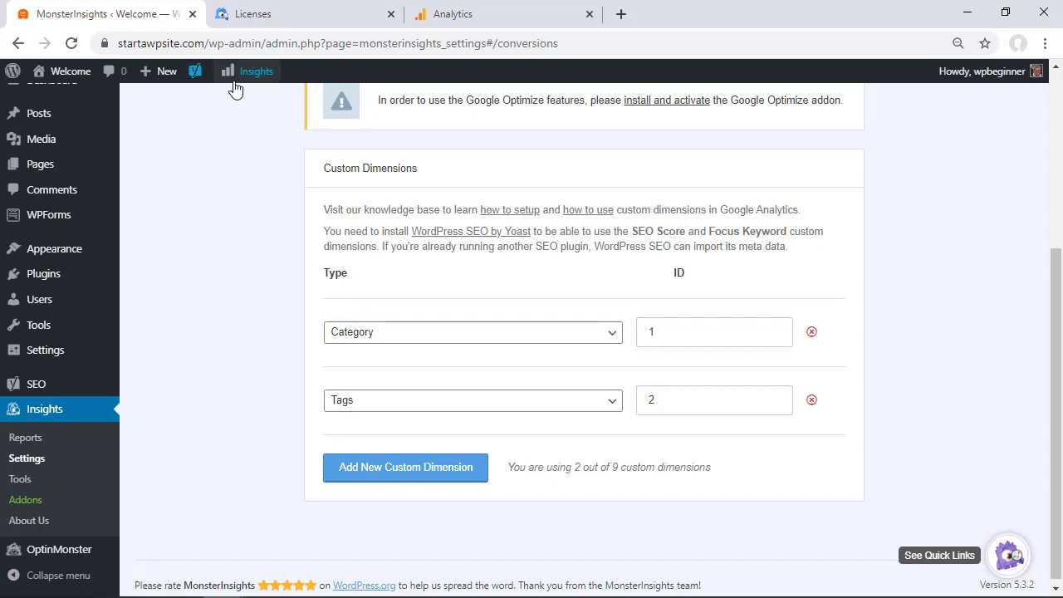
Open Insights Reports on the Dimensions tab and scroll to the popular categories and tags panels.
left_click(25, 438)
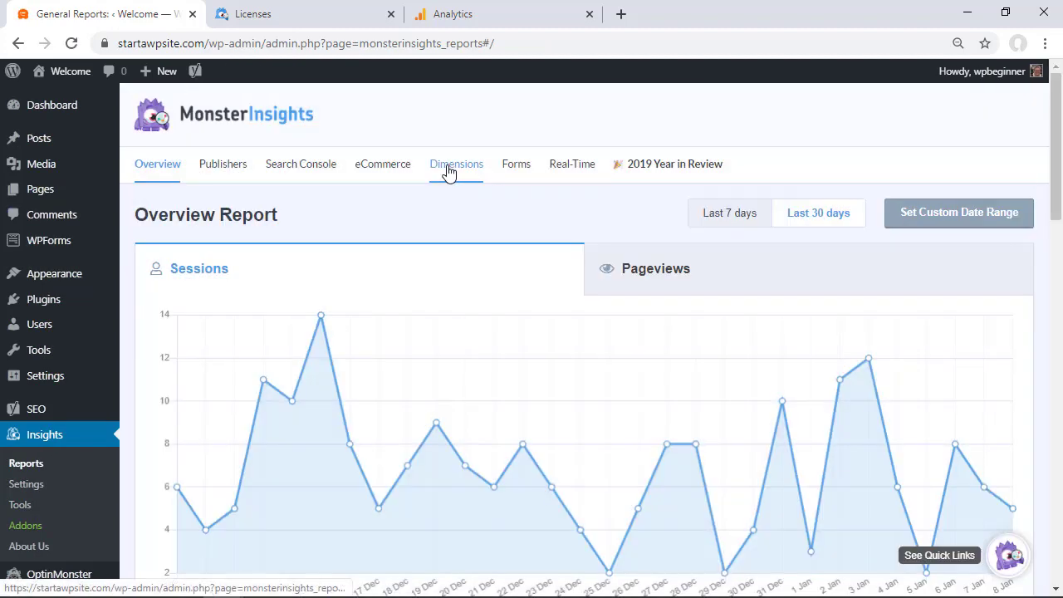
left_click(448, 172)
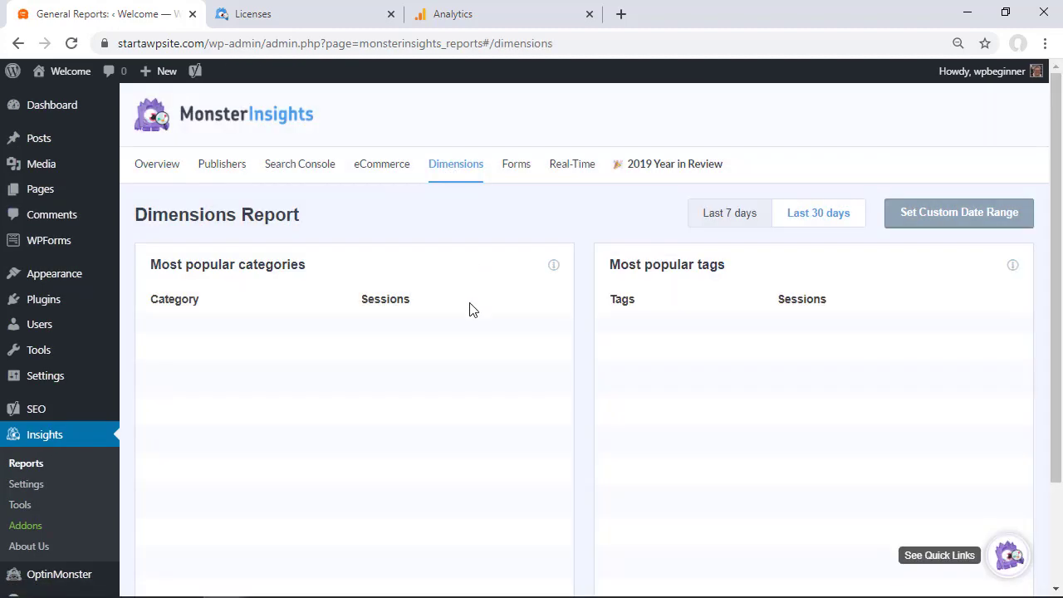
scroll(469, 309, "down", 1)
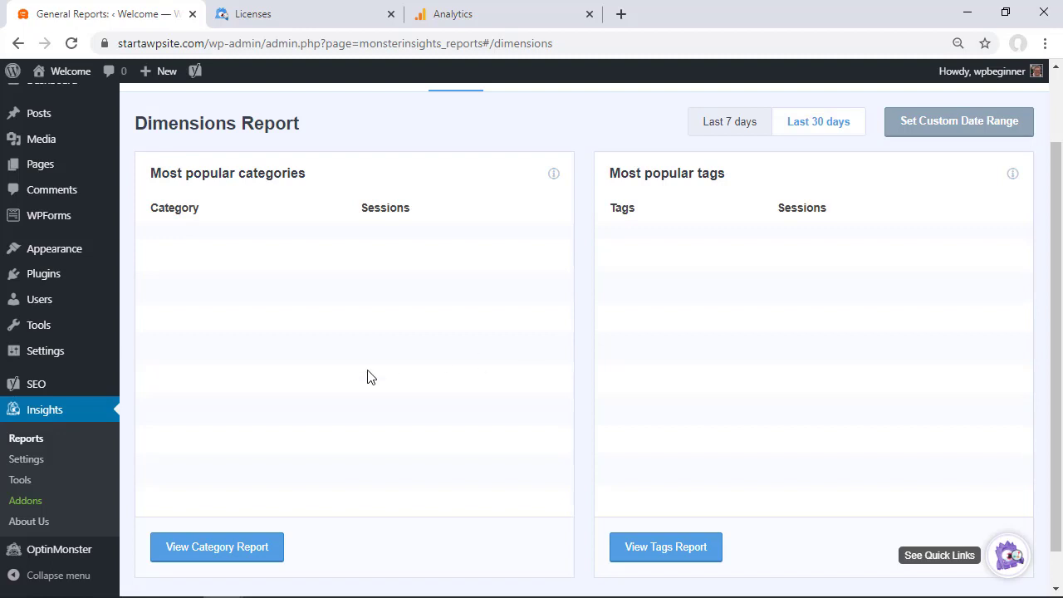
Search Add New plugins for 'advanced excerpt', then install and activate Advanced Excerpt.
mouse_move(52, 273)
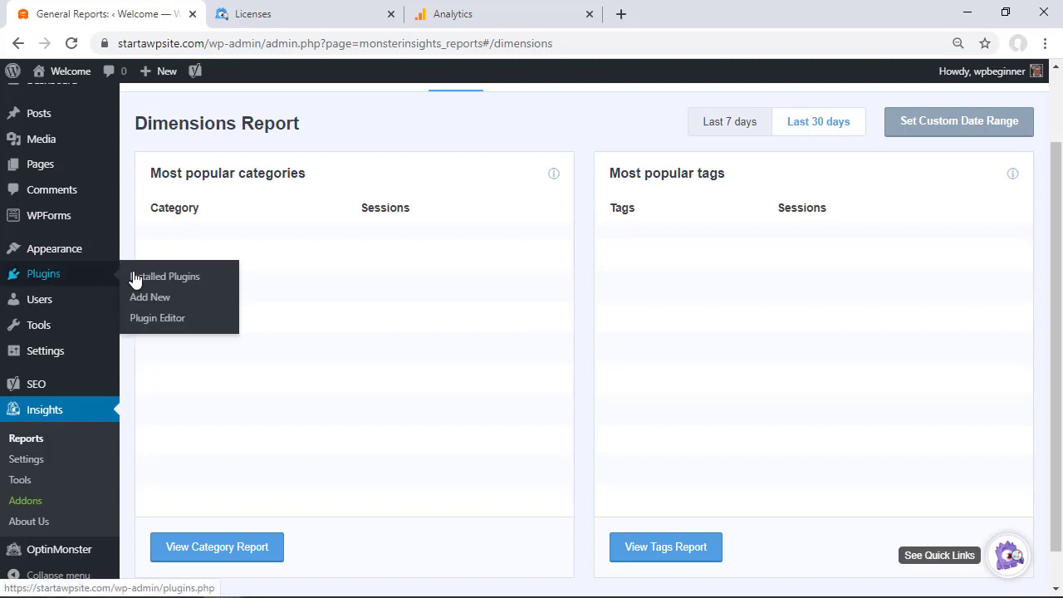
left_click(147, 299)
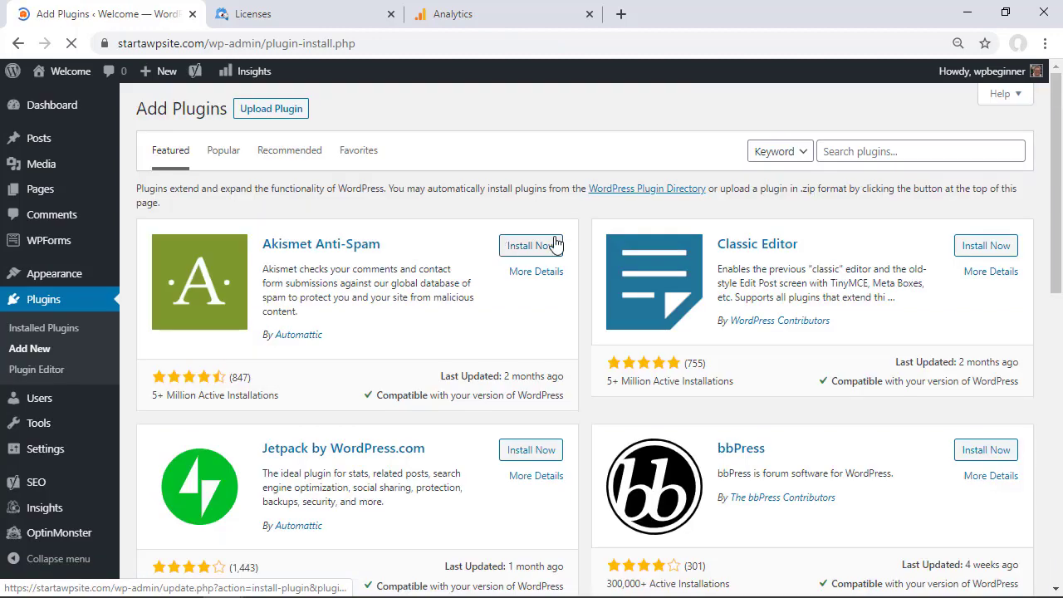
left_click(875, 153)
type("adva")
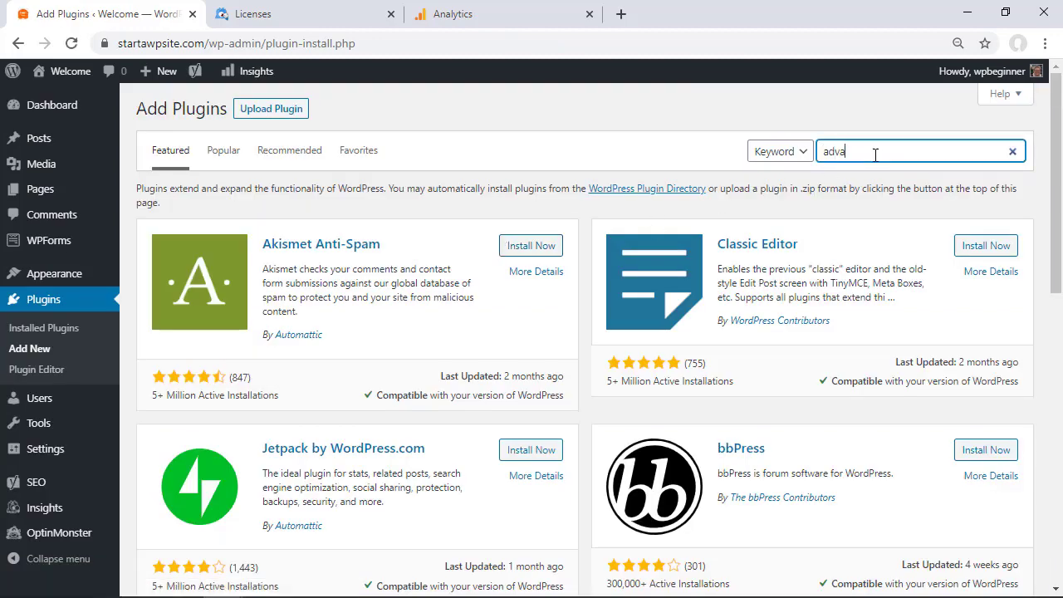
type("nced excerpt")
left_click(530, 236)
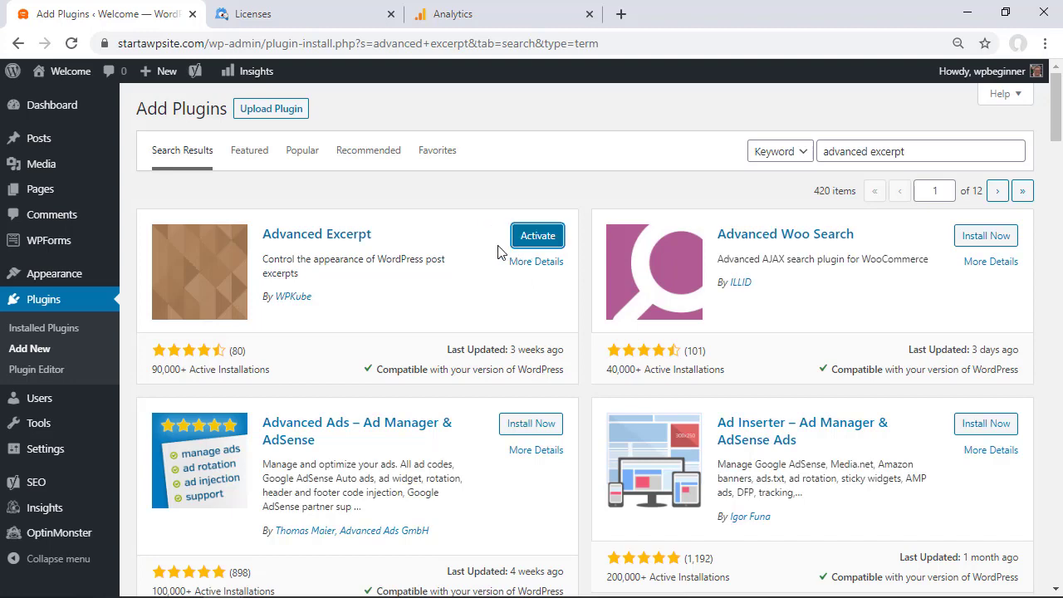
left_click(523, 239)
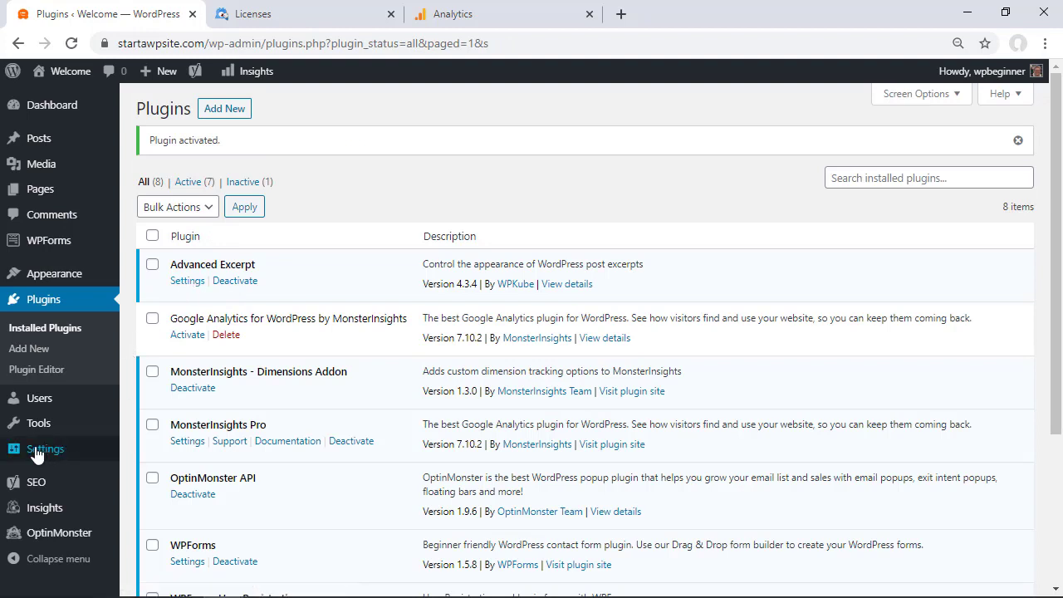
Save the Settings > Excerpt options unchanged, keeping 40 Words and Exact finish.
mouse_move(36, 453)
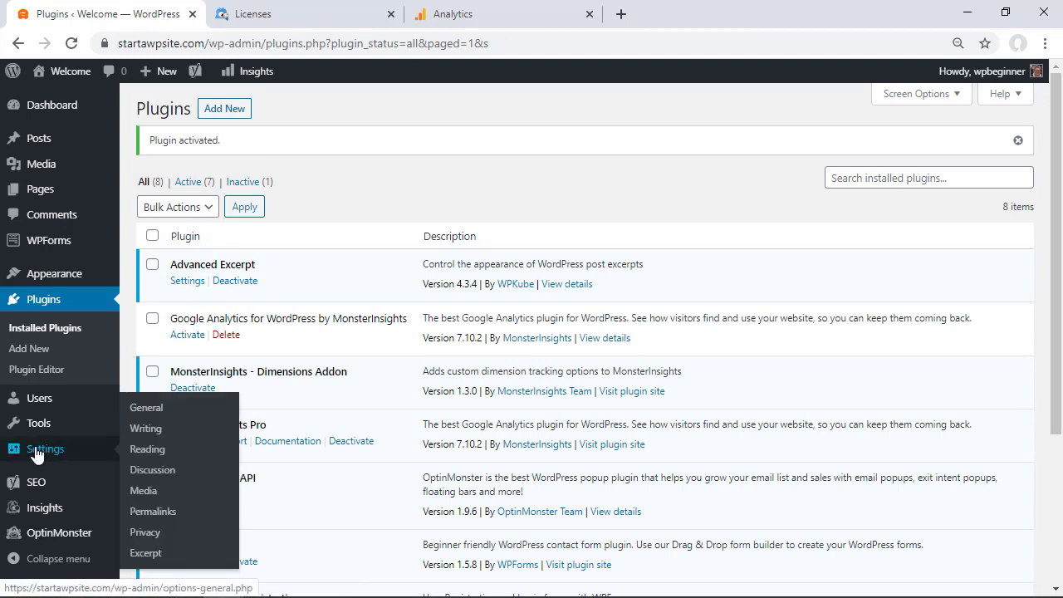
left_click(150, 554)
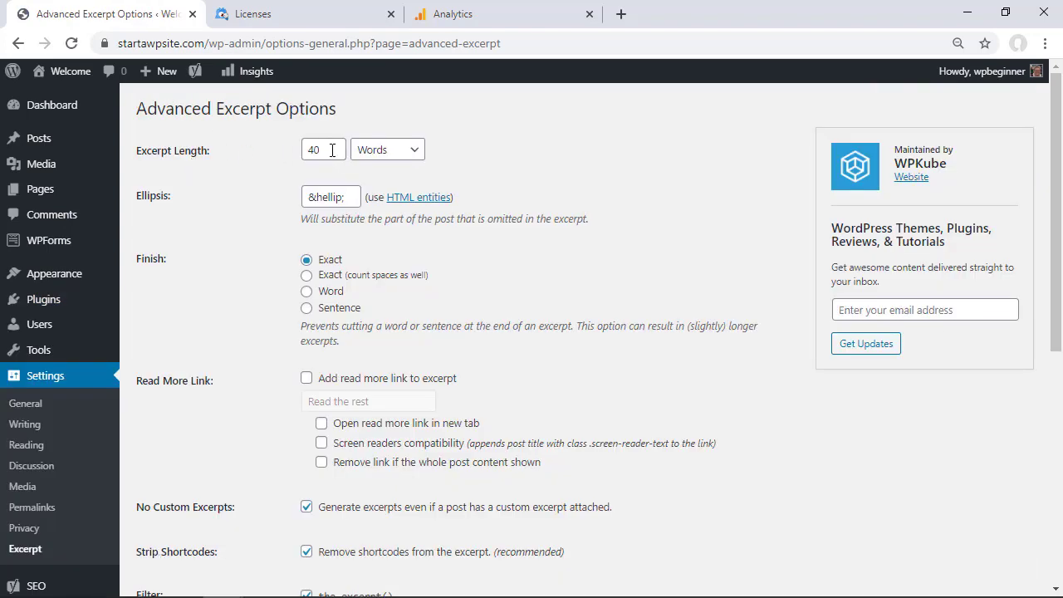
scroll(282, 230, "down", 5)
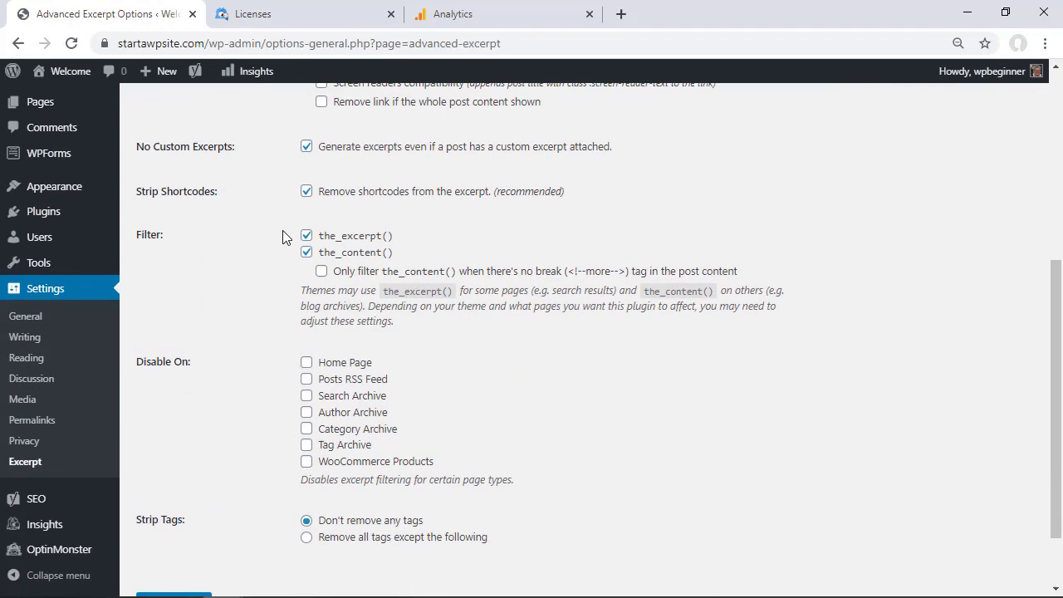
left_click(182, 527)
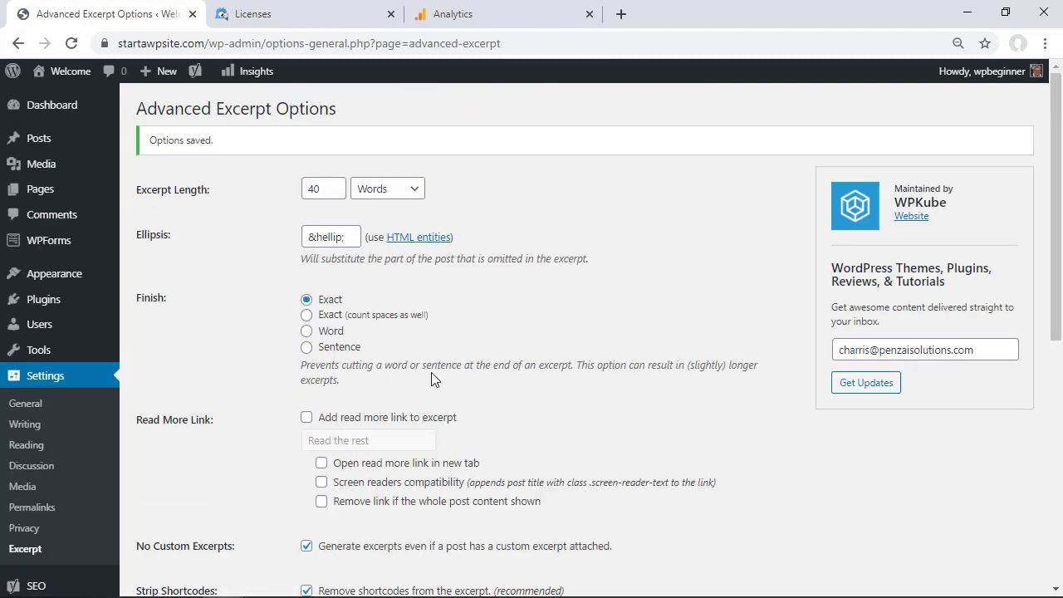
View the Uncategorized archive page from Posts > Categories, browse it, then return to Categories.
mouse_move(37, 150)
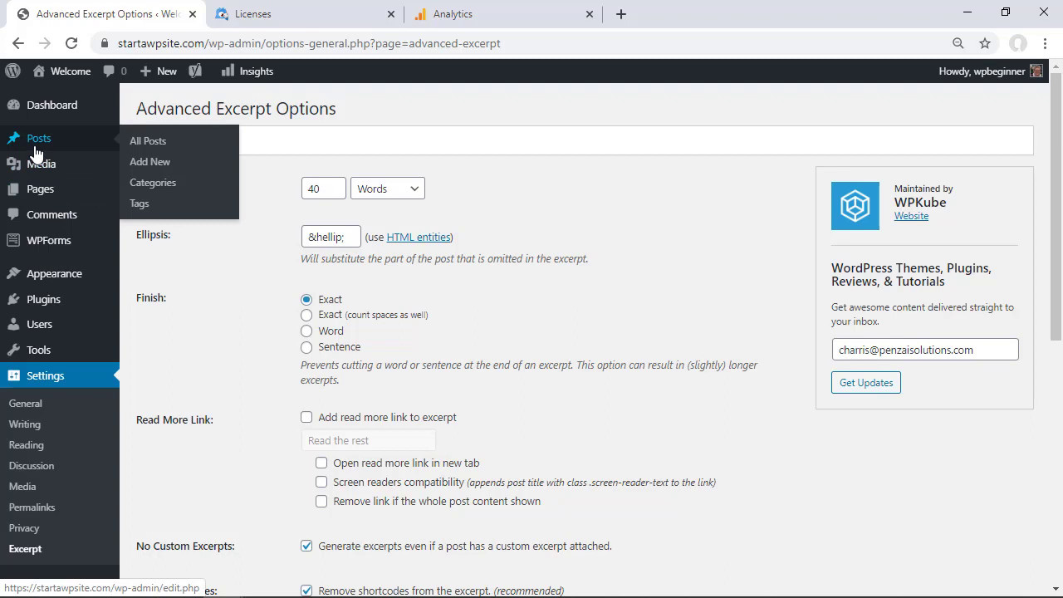
left_click(143, 183)
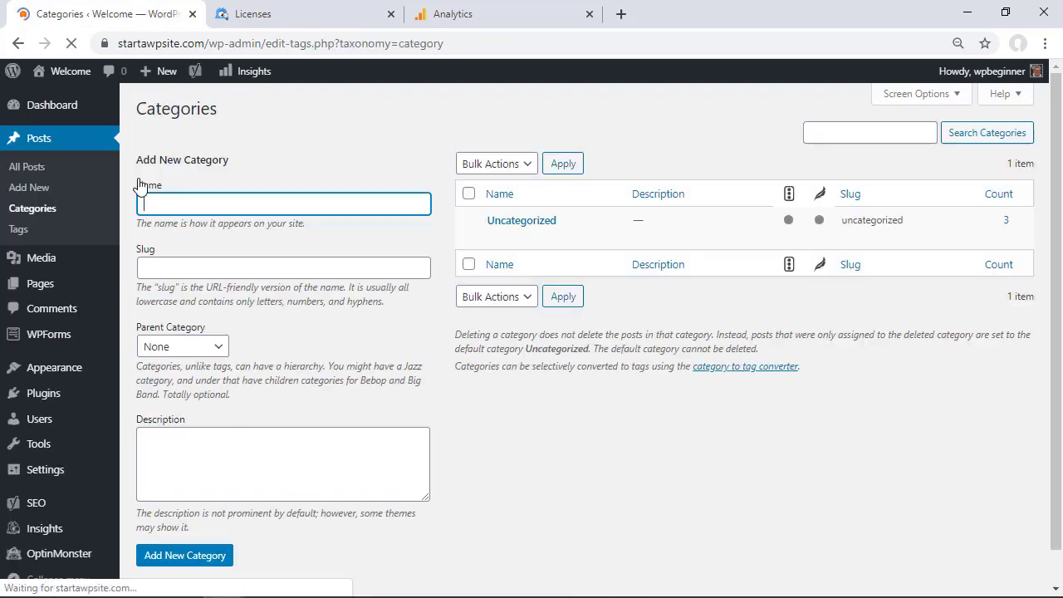
mouse_move(503, 235)
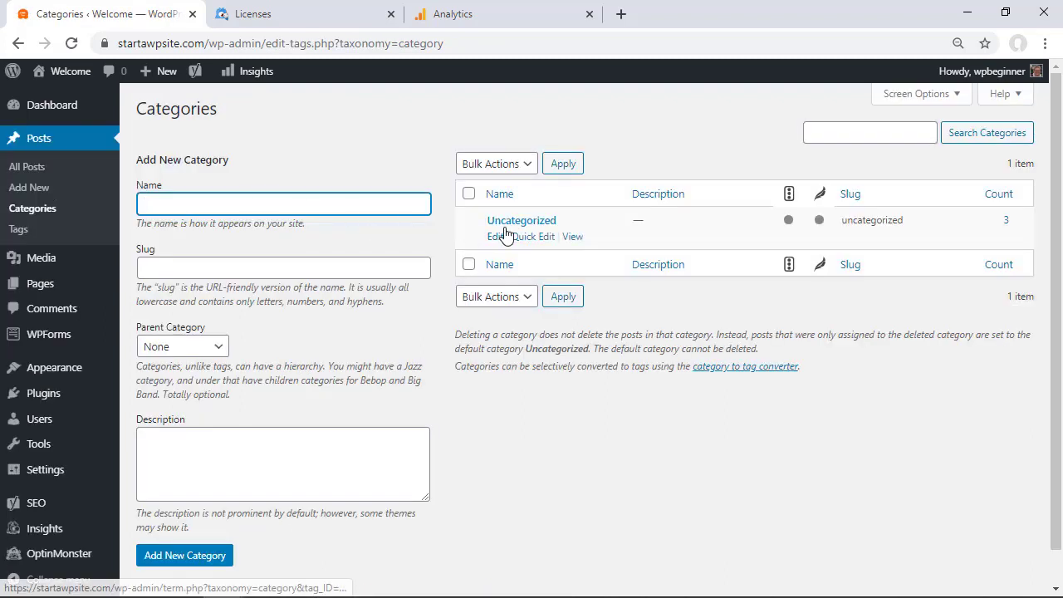
left_click(573, 238)
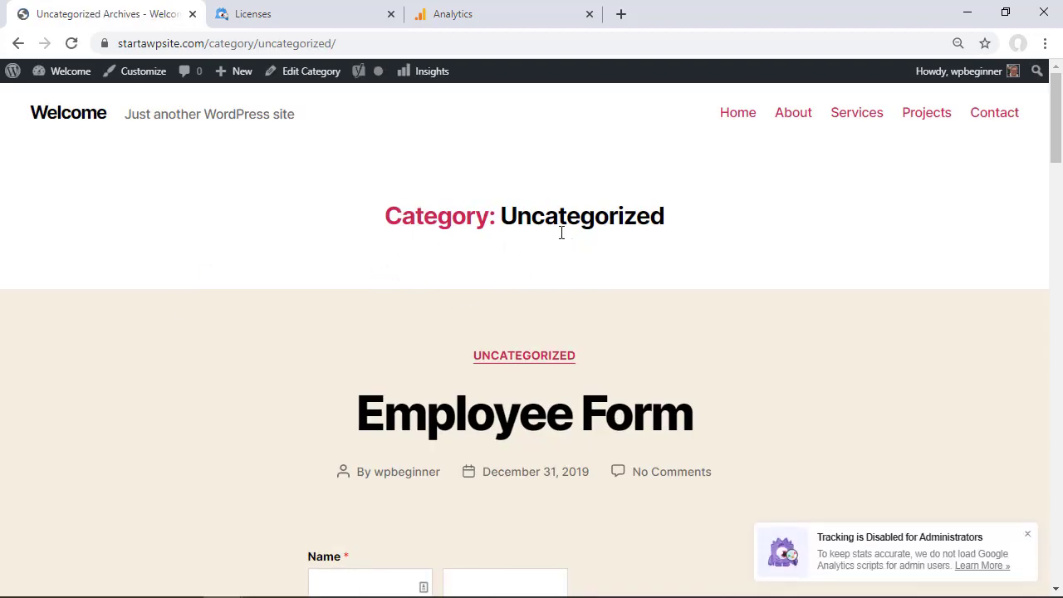
scroll(208, 259, "down", 5)
scroll(208, 260, "down", 10)
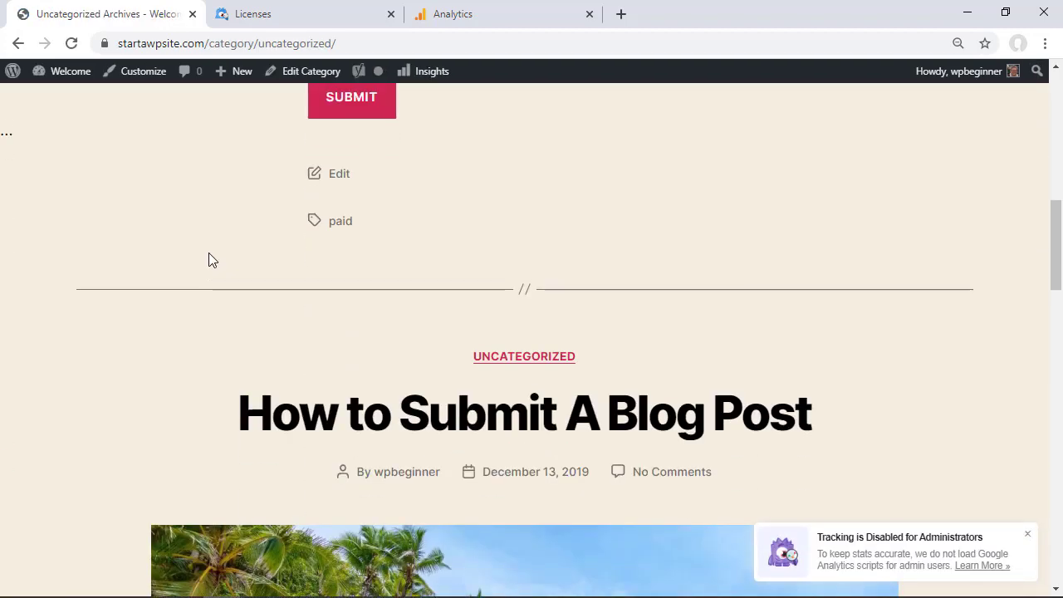
scroll(209, 260, "down", 4)
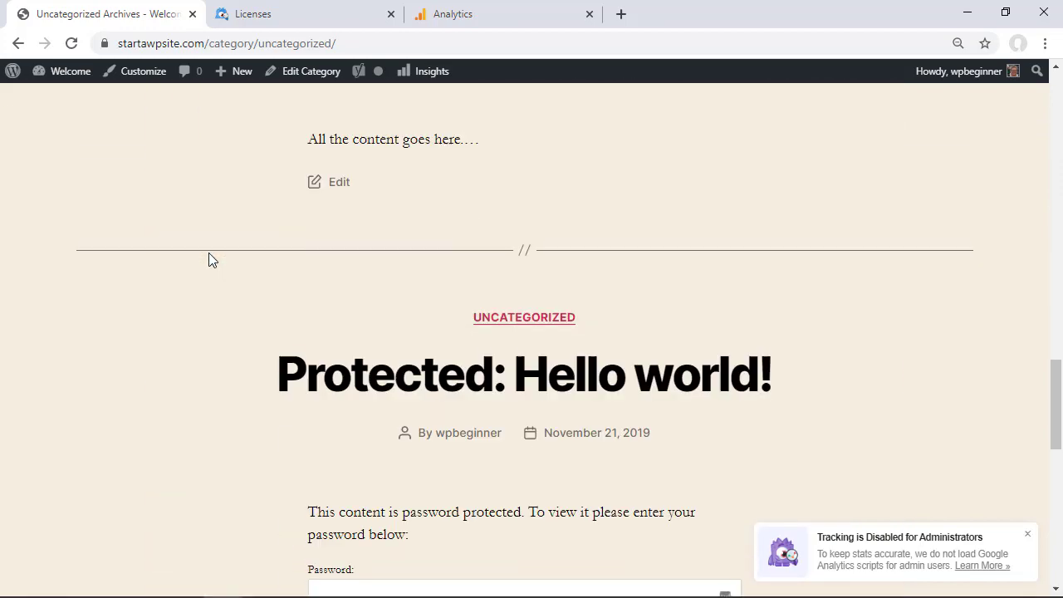
scroll(208, 260, "down", 2)
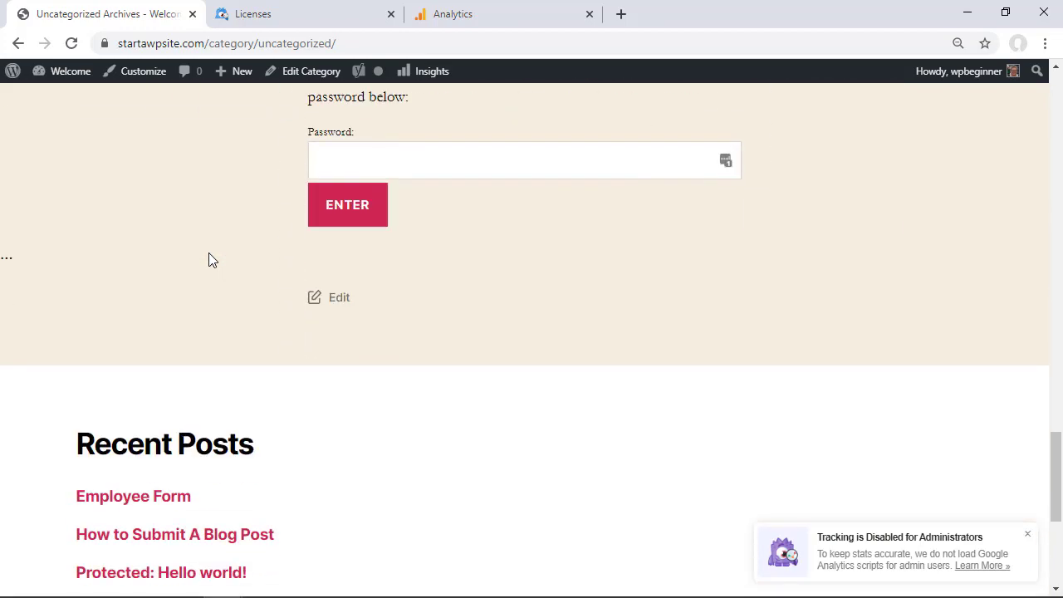
scroll(209, 260, "up", 5)
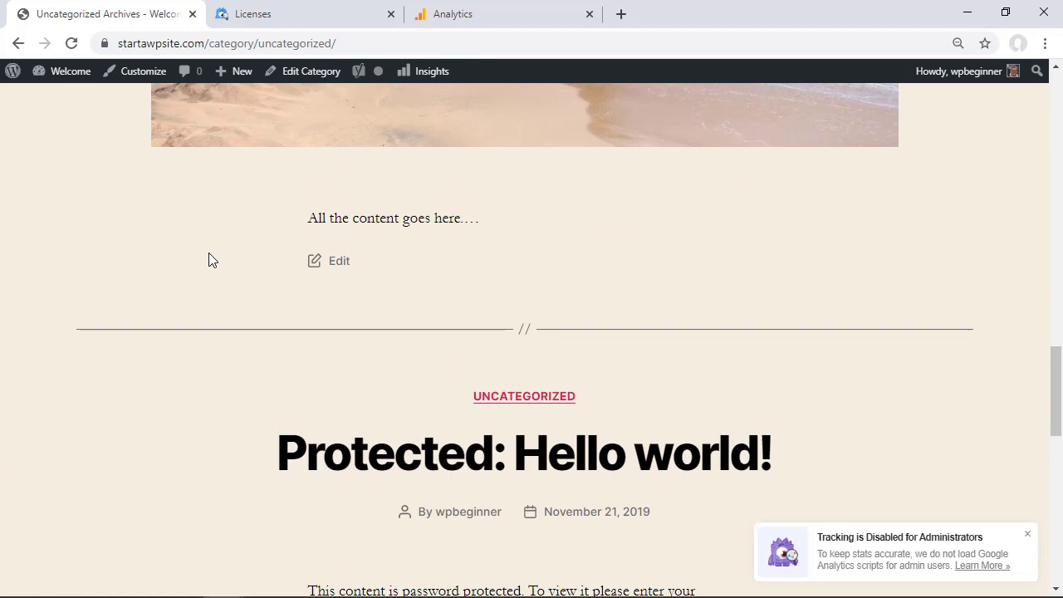
scroll(208, 260, "up", 10)
scroll(208, 260, "up", 8)
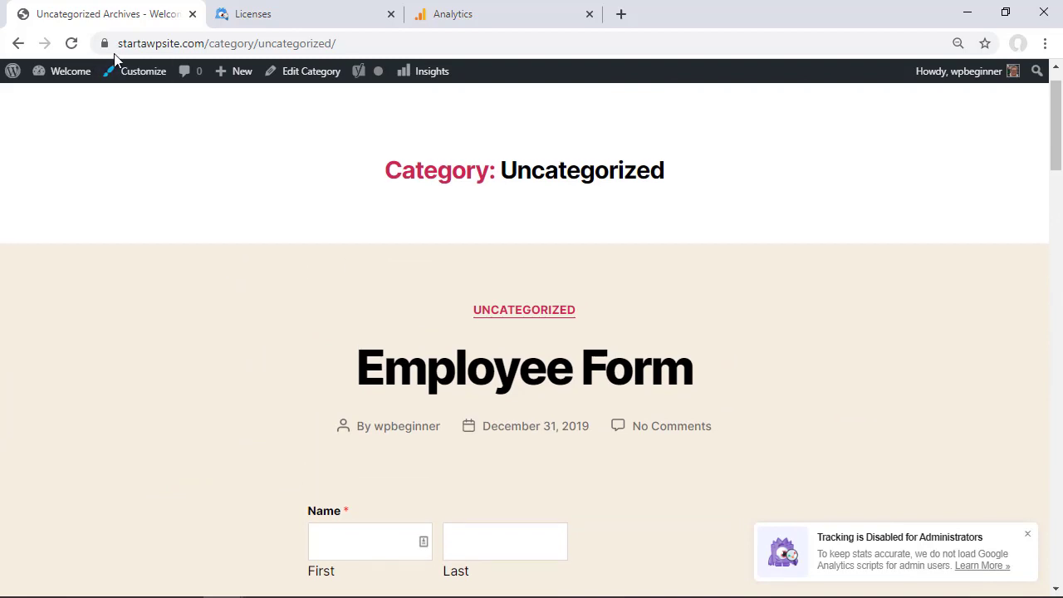
scroll(289, 238, "up", 1)
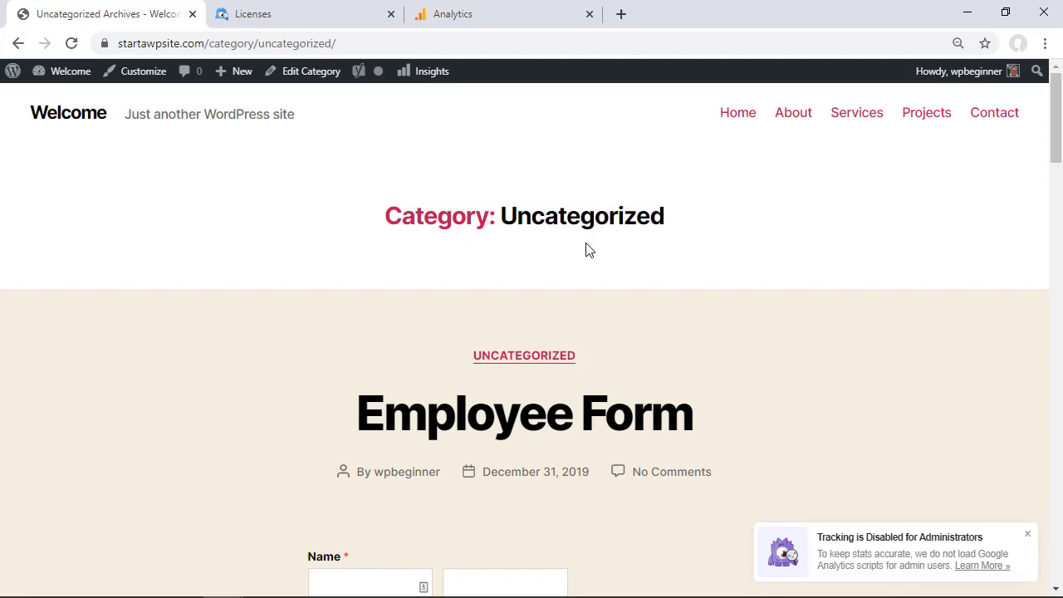
left_click(18, 45)
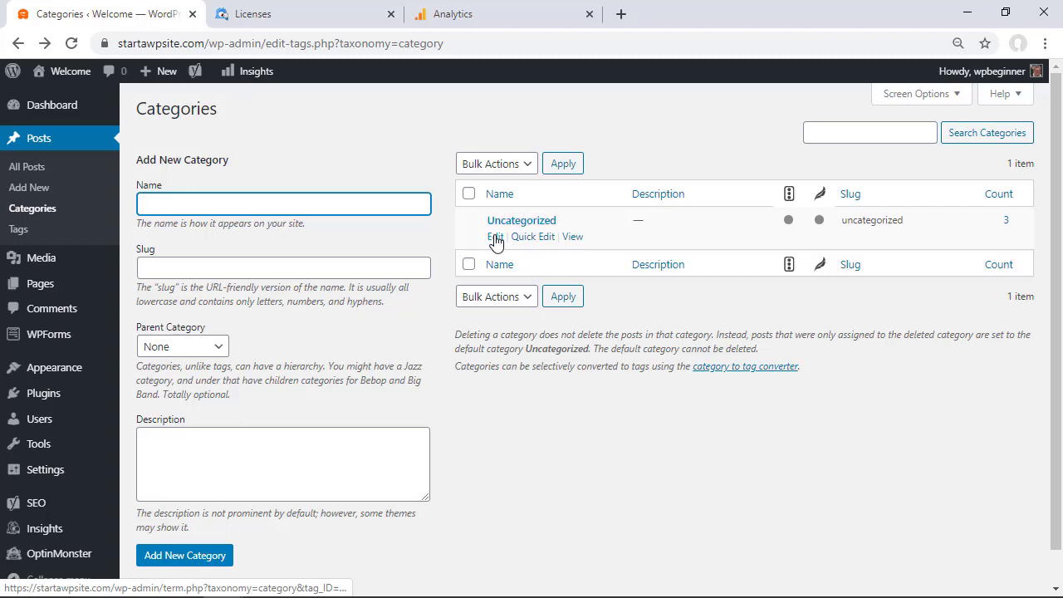
Give Uncategorized a description helpful to users and search engines, and update the category.
left_click(495, 236)
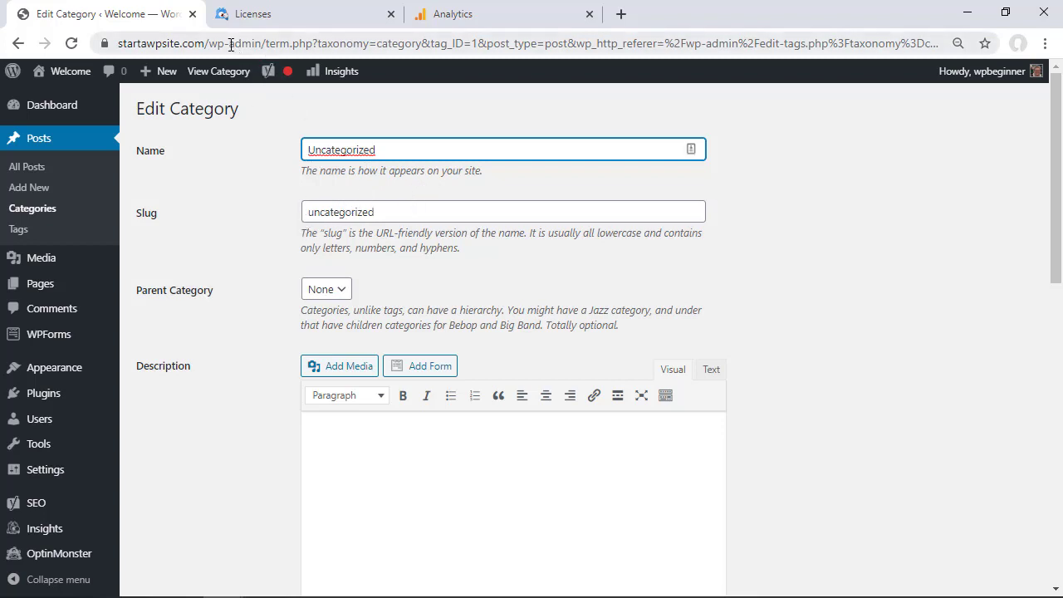
type("This is all the inf")
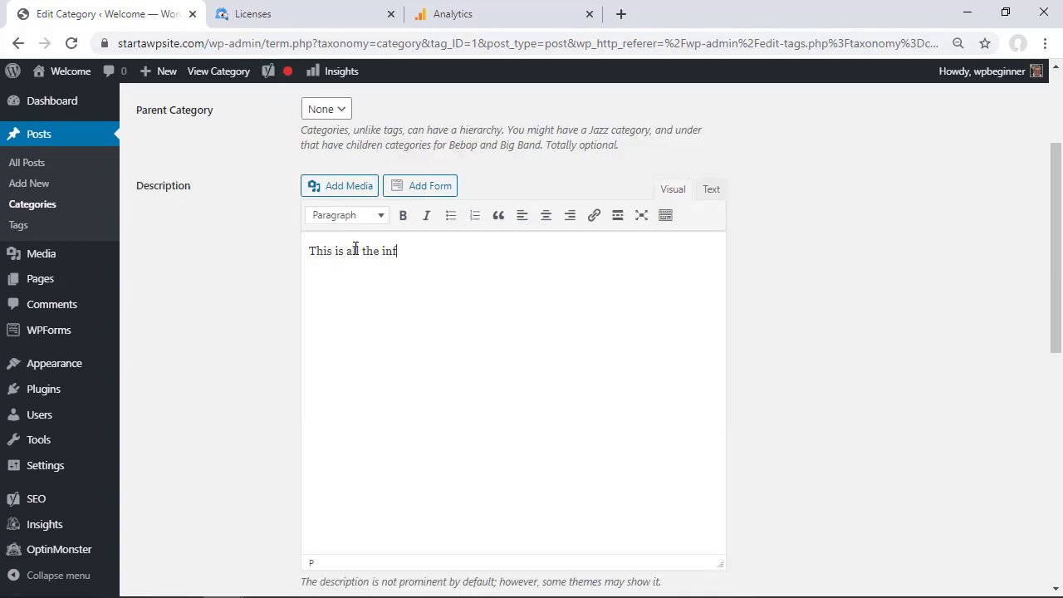
type("ormation on this uncategorized c")
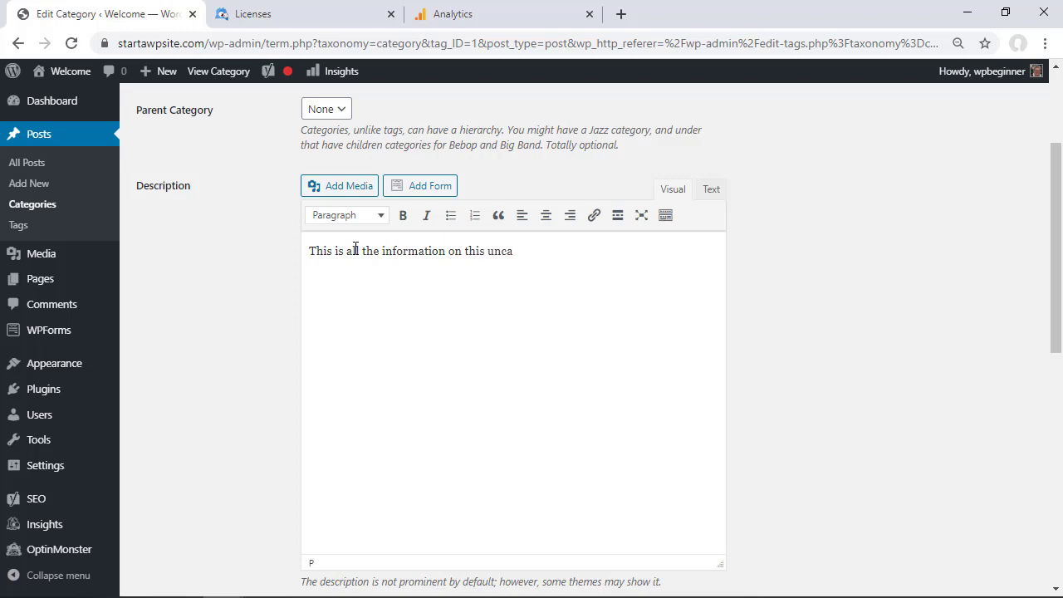
right_click(534, 253)
left_click(574, 251)
type("ategory. Make sure that it's helpful and descript")
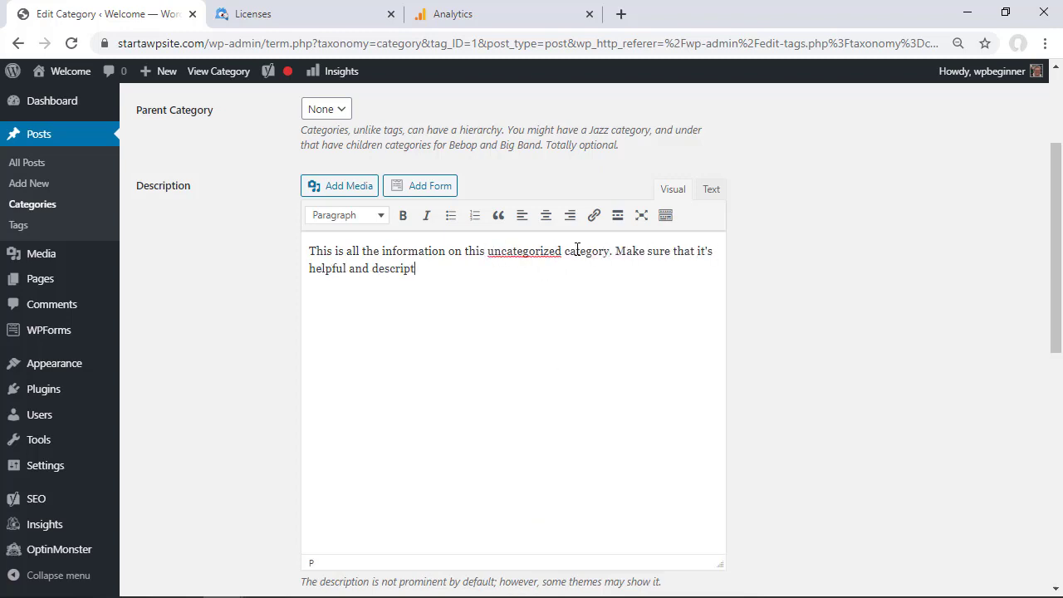
type("ive to the user and to the search engines.")
scroll(772, 268, "down", 1)
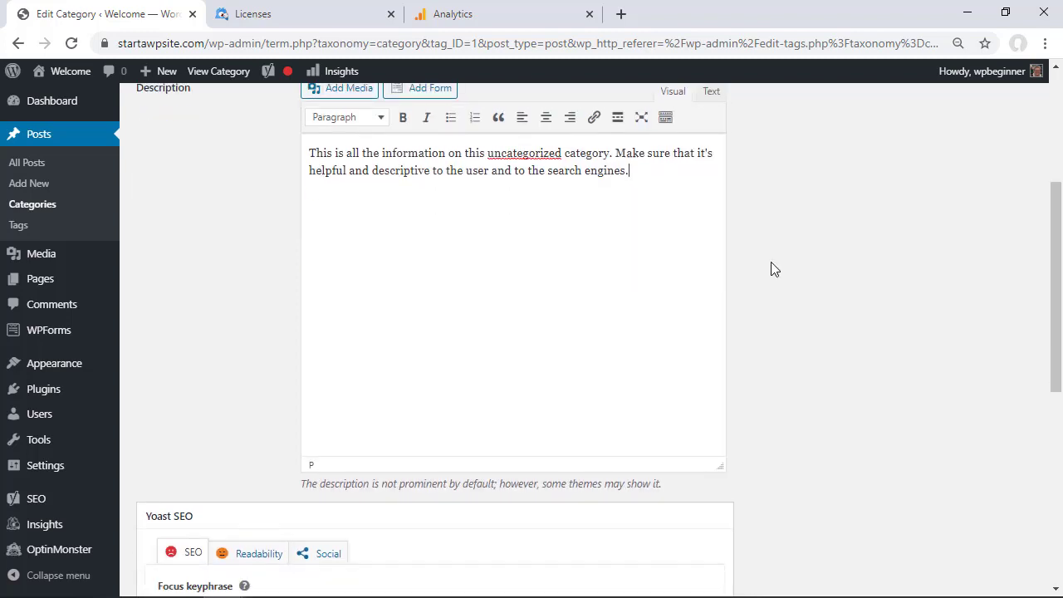
scroll(770, 268, "down", 5)
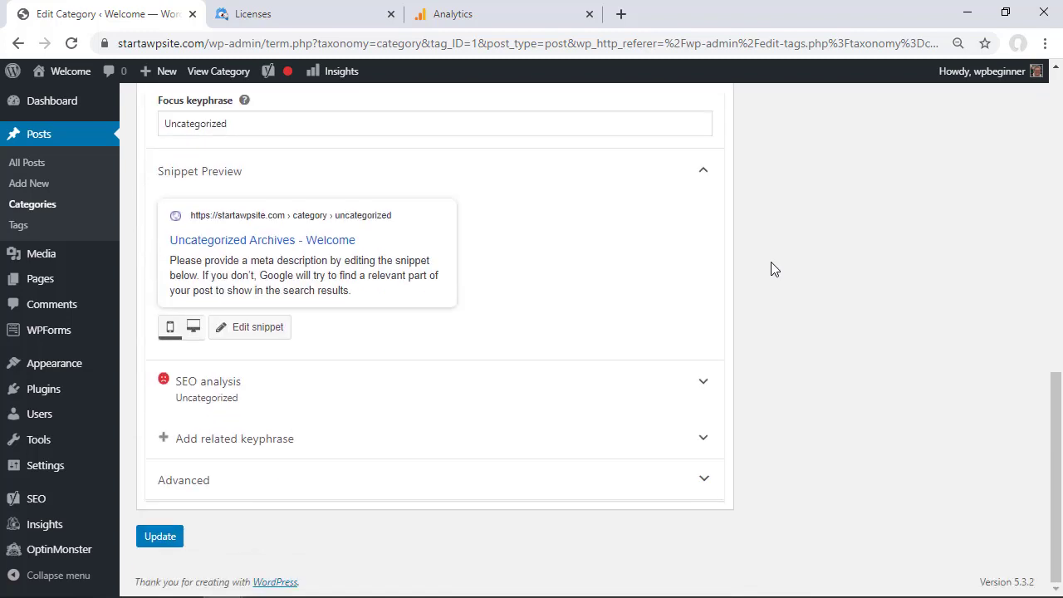
left_click(160, 541)
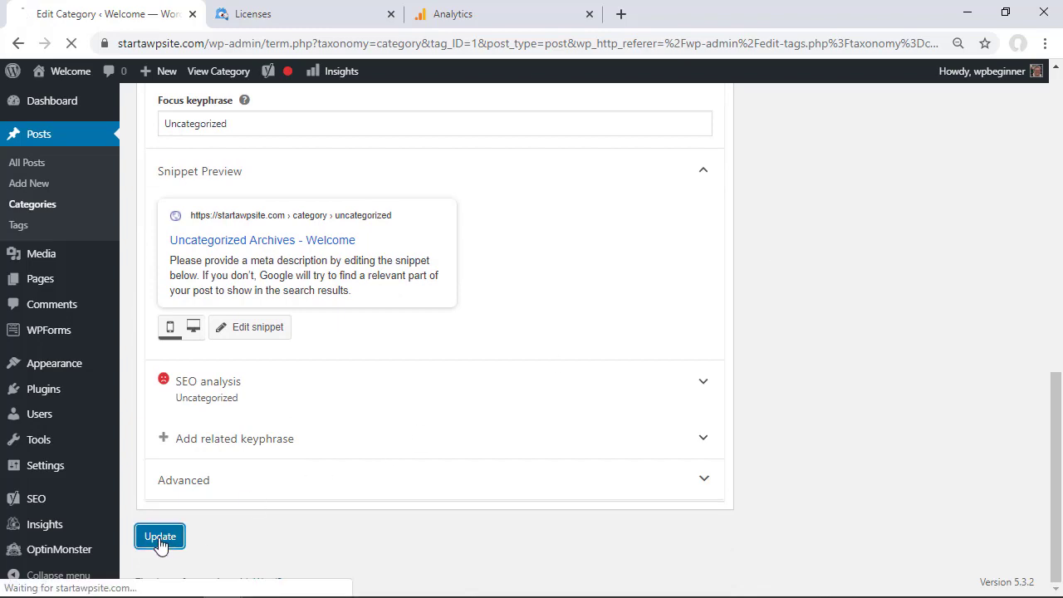